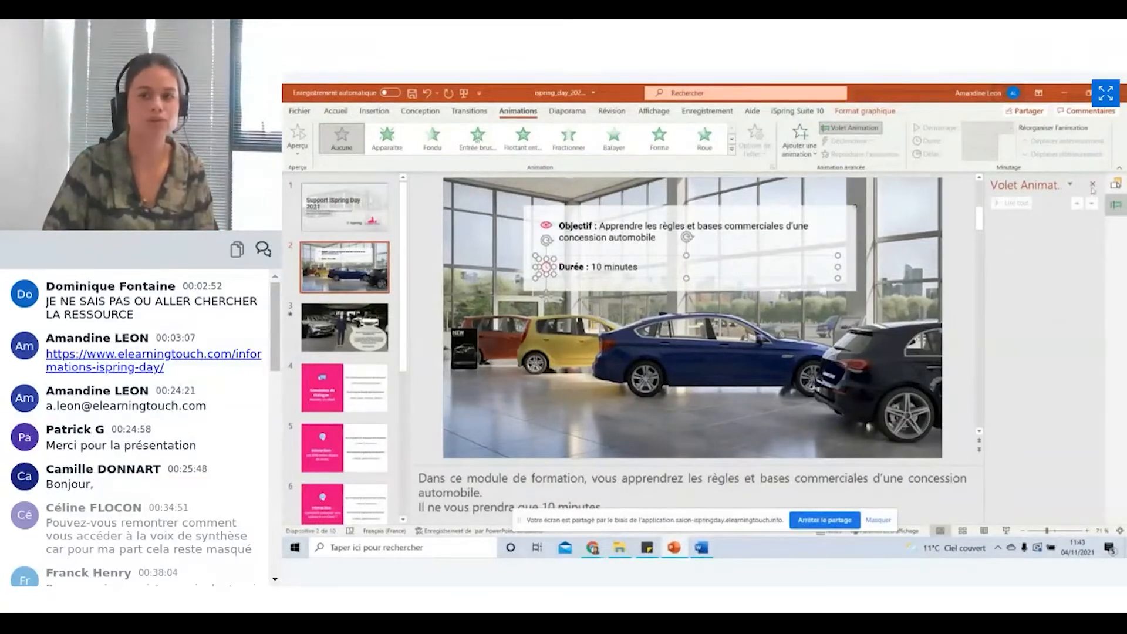
On slide 2, apply the Fondu entrance animation to the Objectif group and Apparaître to the Durée group
left_click(1115, 185)
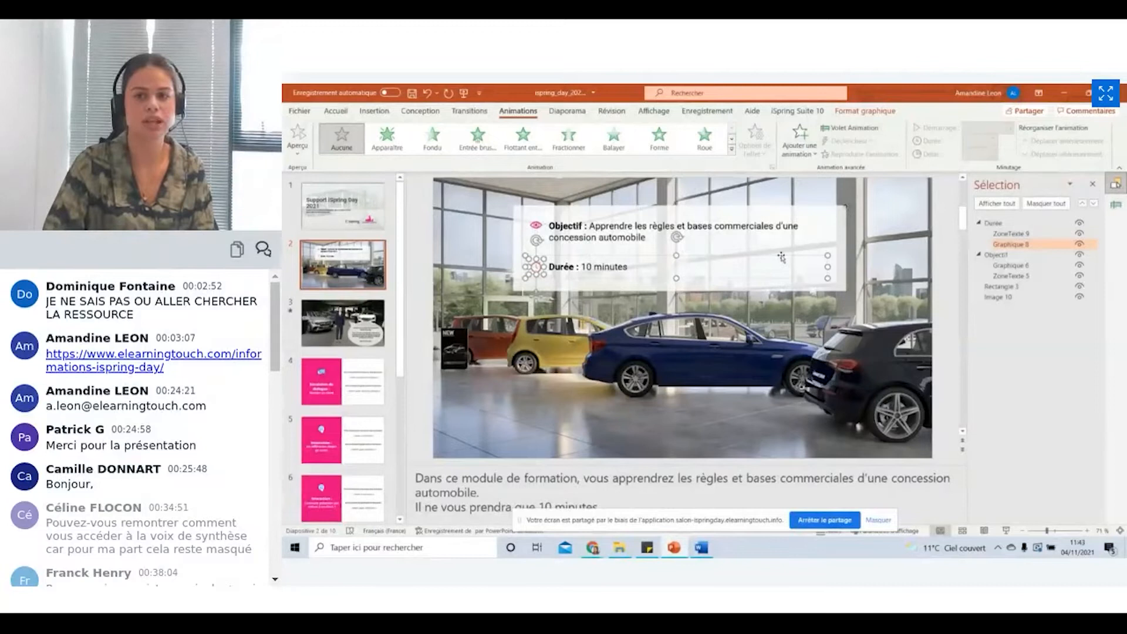
left_click(1009, 255)
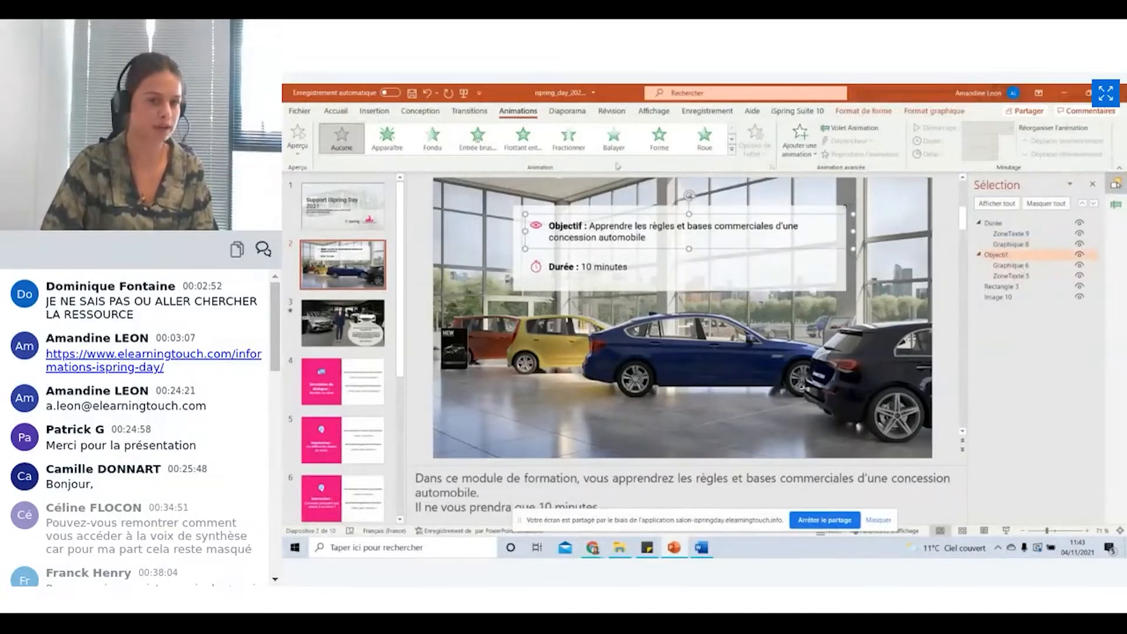
left_click(434, 140)
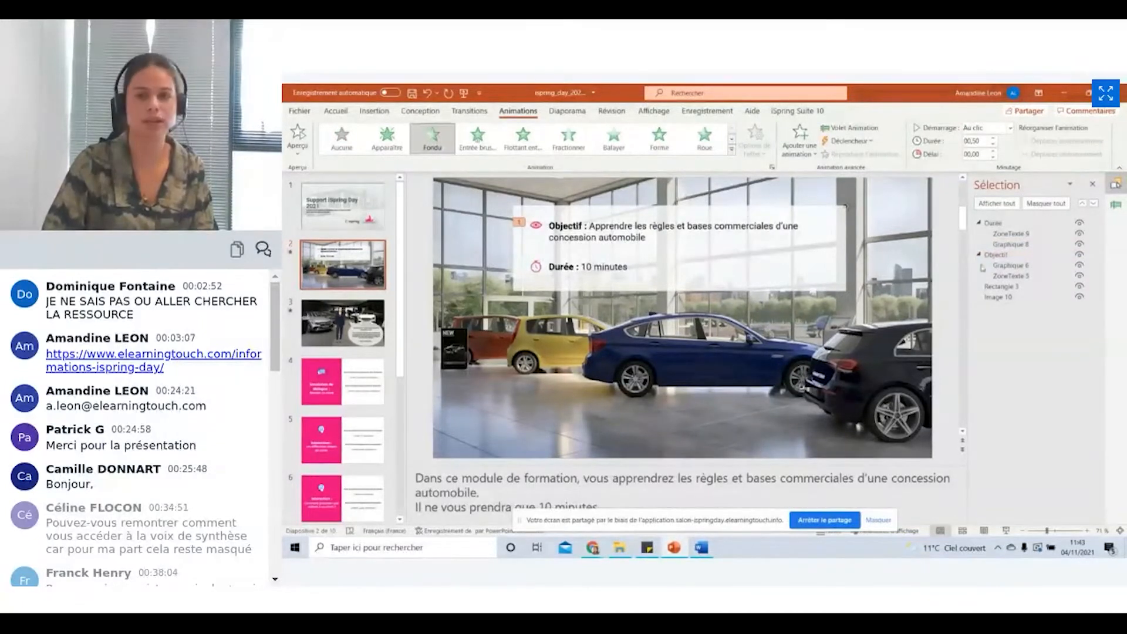
left_click(992, 223)
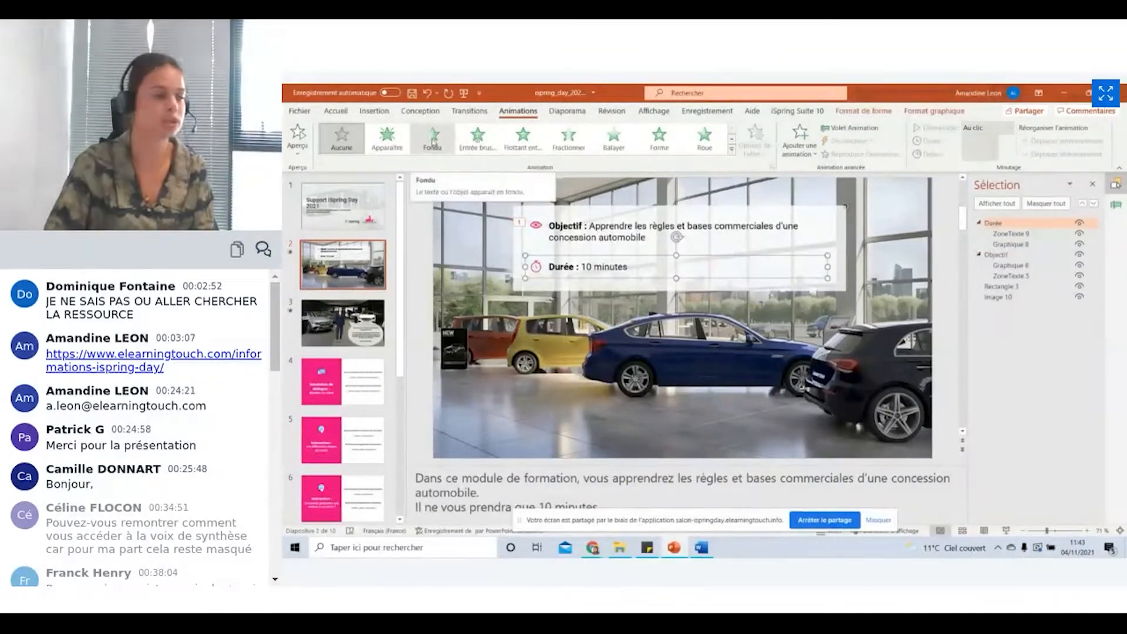
left_click(402, 133)
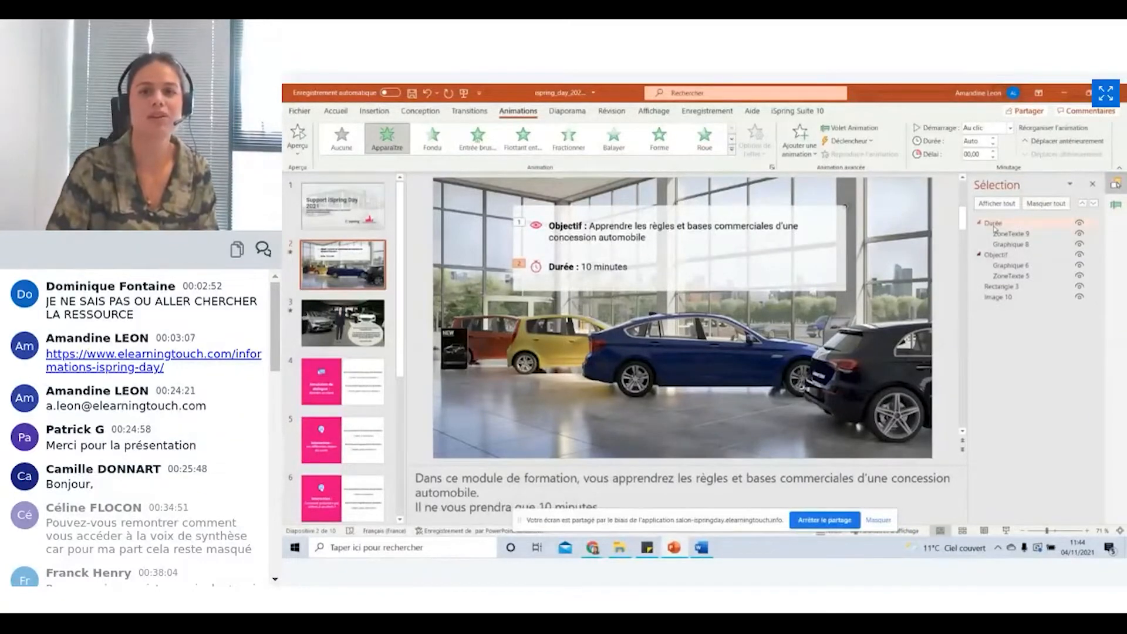
Open the presentation in iSpring Narration Editor and highlight the notes of slide 2
left_click(791, 112)
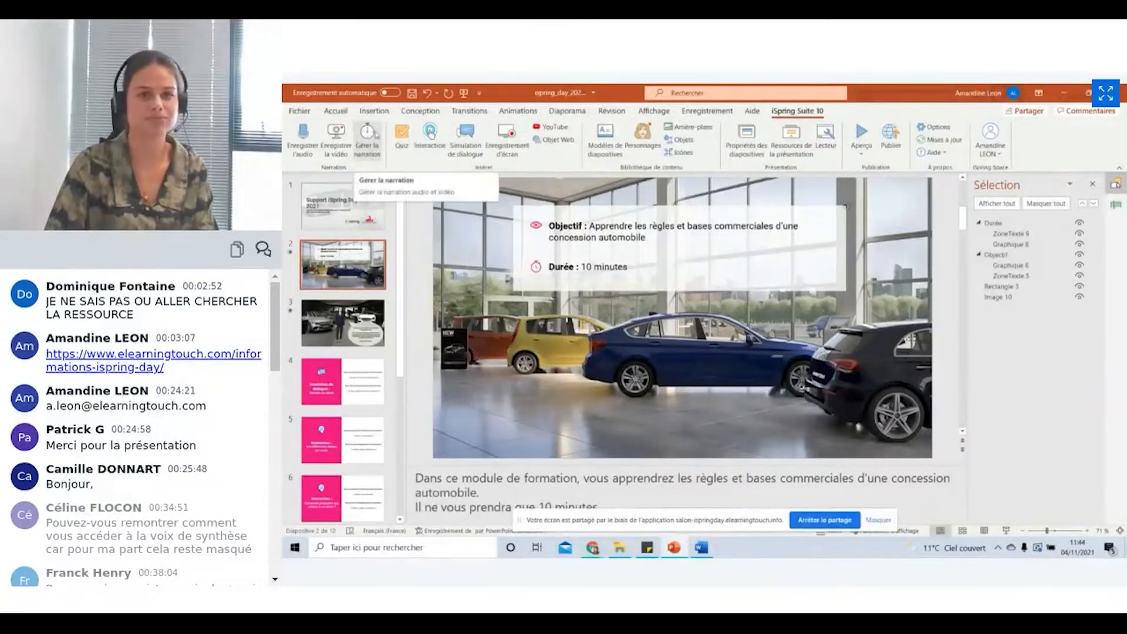
left_click(377, 147)
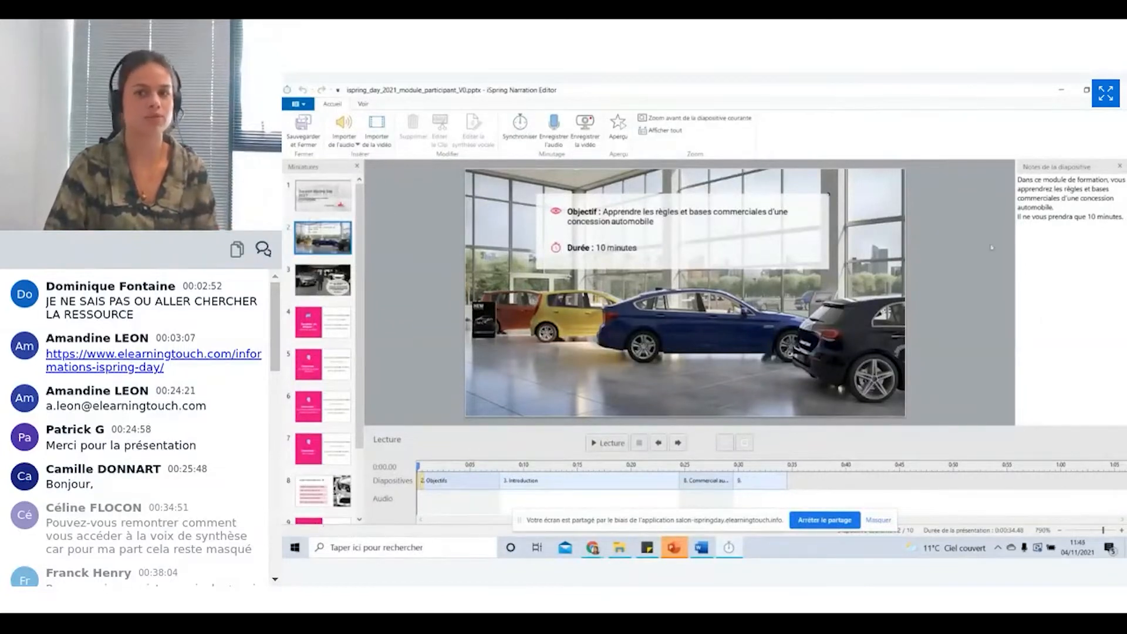
left_click_drag(1119, 216, 1017, 179)
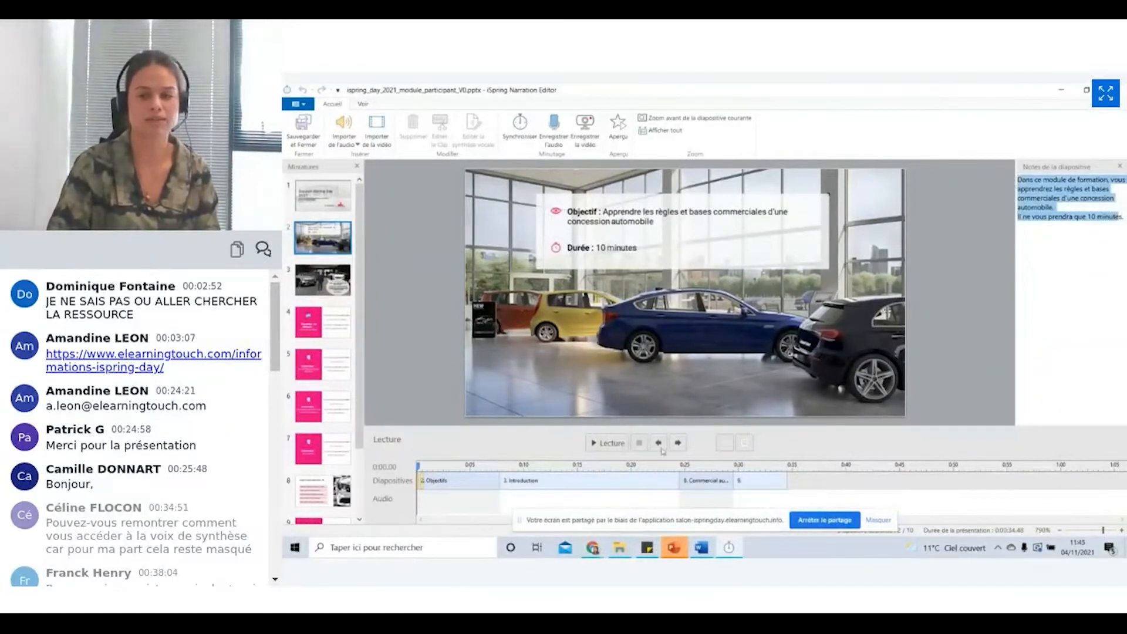
Import the clip audio_objectif at the start of slide 2, Objectifs, with the slide duration adjusted to the audio
left_click(1121, 531)
left_click(1121, 531)
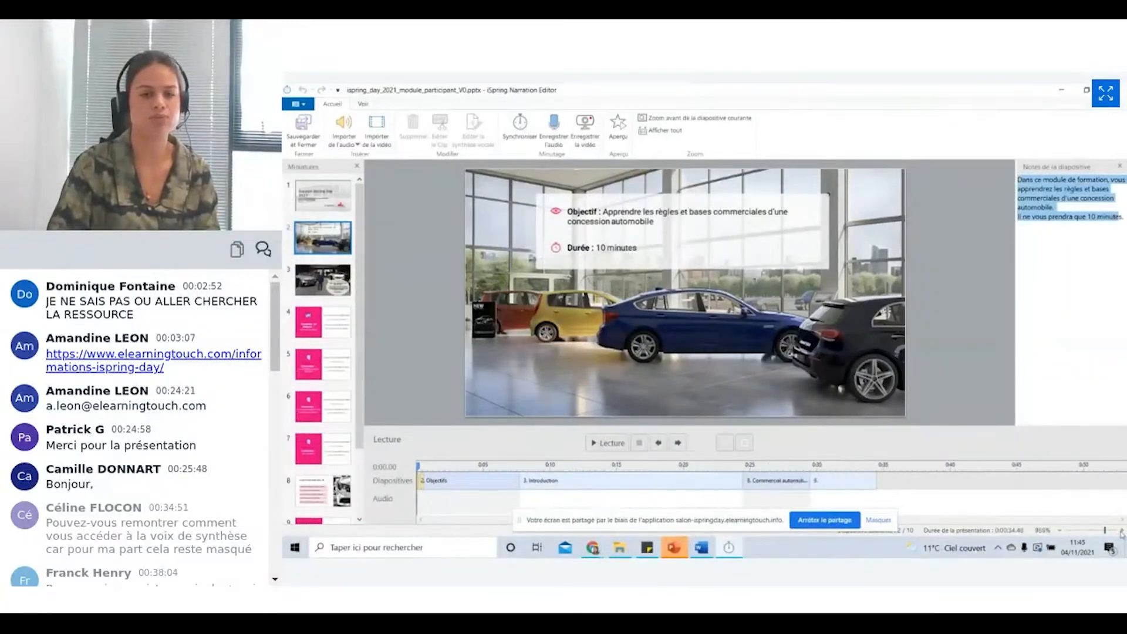
left_click(1121, 531)
left_click(1121, 531)
left_click(1121, 532)
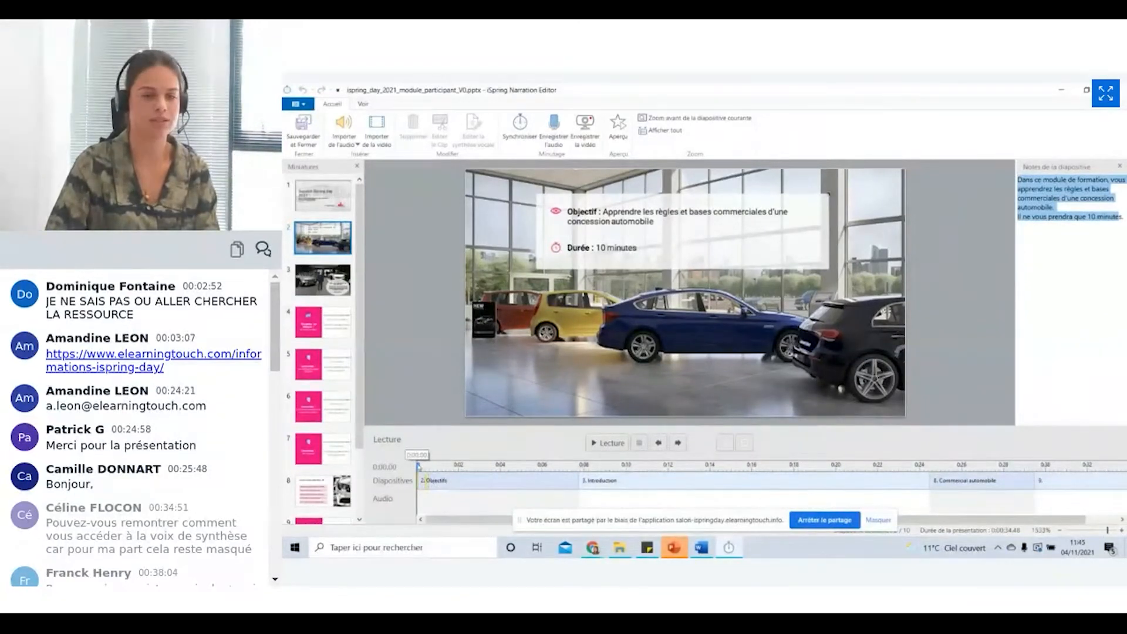
left_click(421, 467)
mouse_move(421, 468)
left_mouse_down()
mouse_move(443, 467)
mouse_move(418, 468)
left_mouse_up()
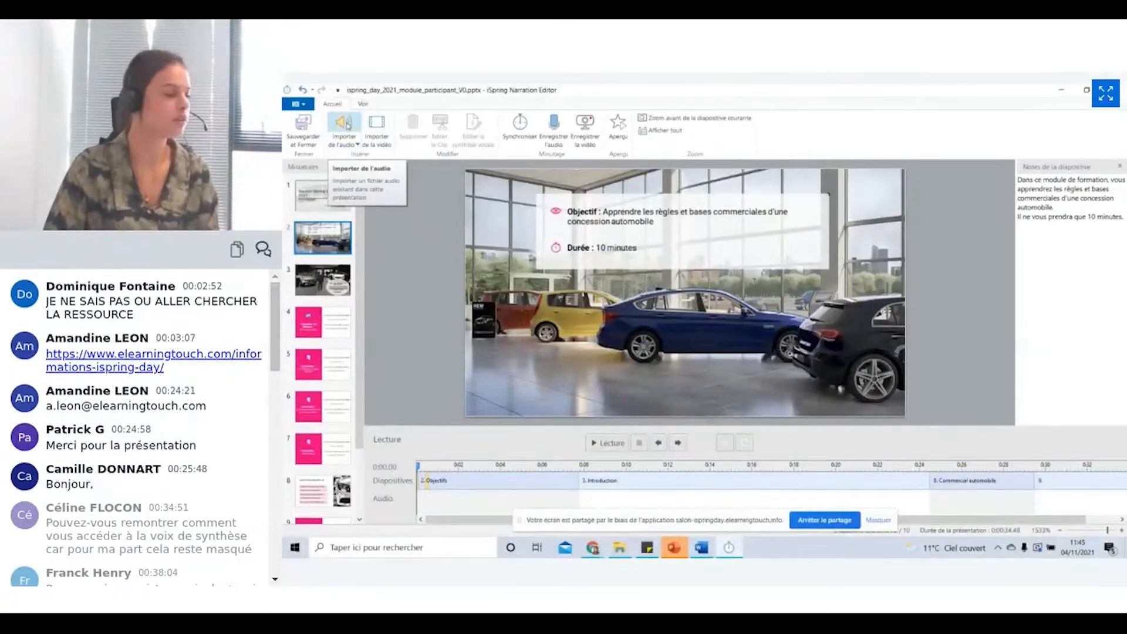
left_click(348, 125)
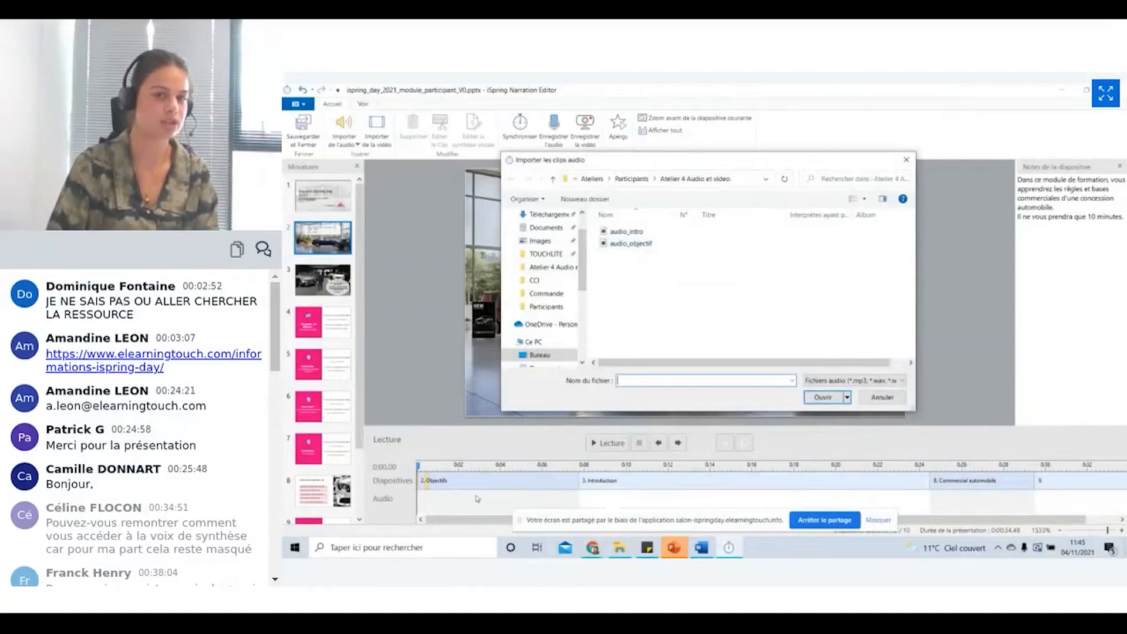
left_click(638, 244)
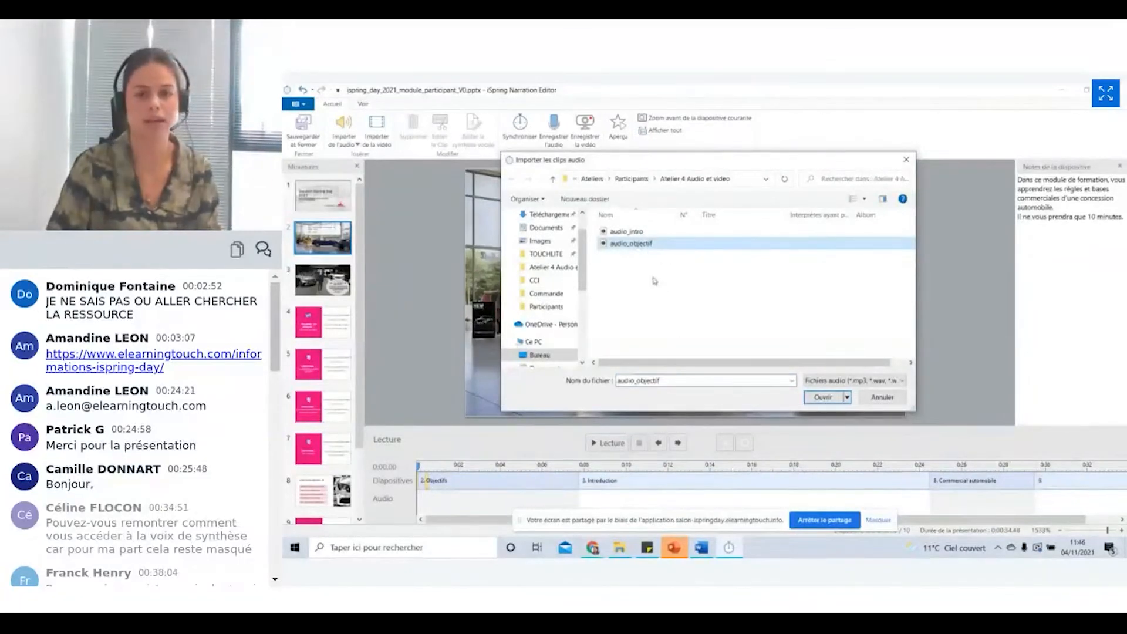
left_click(833, 402)
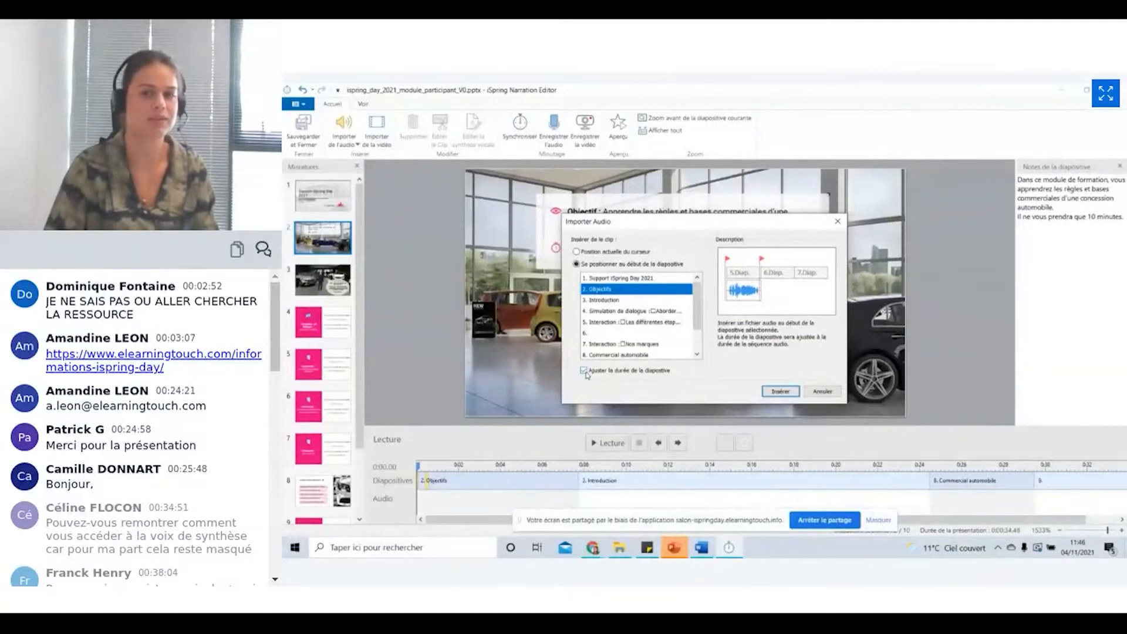
left_click(779, 391)
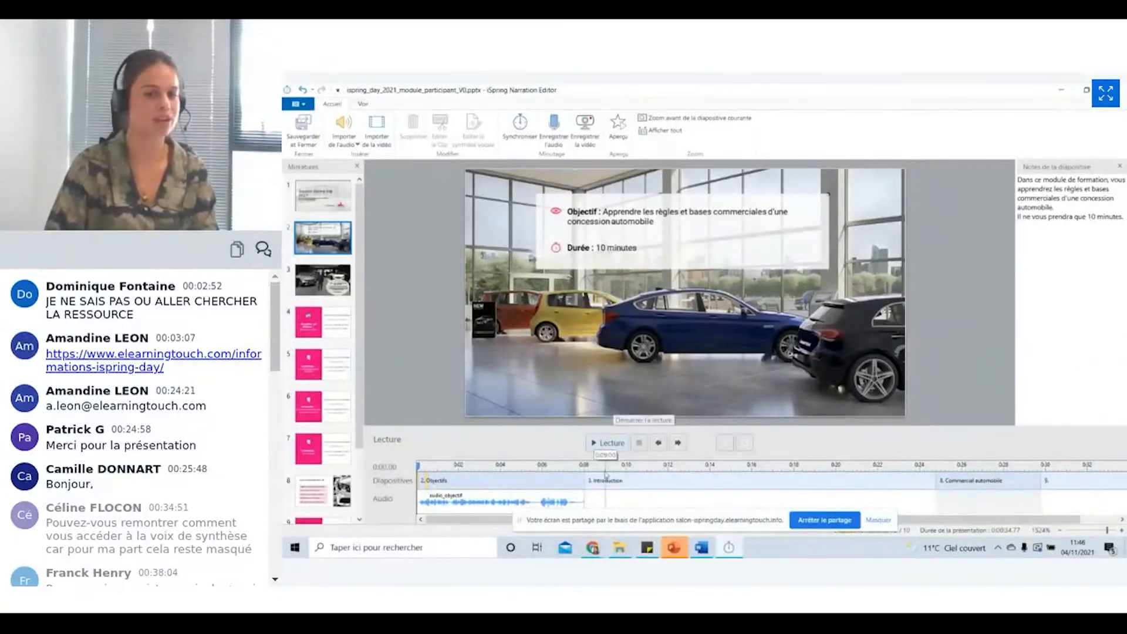
Place the playhead at the start of slide 3, Introduction, and open audio recording with its notes highlighted
left_click(592, 467)
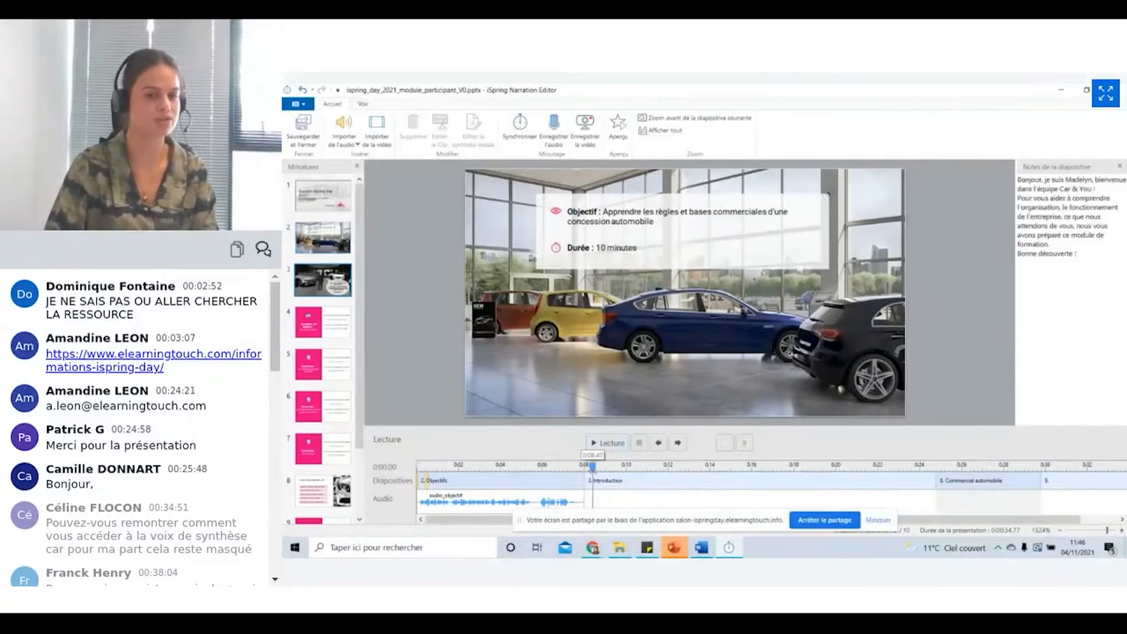
left_click_drag(593, 468, 585, 468)
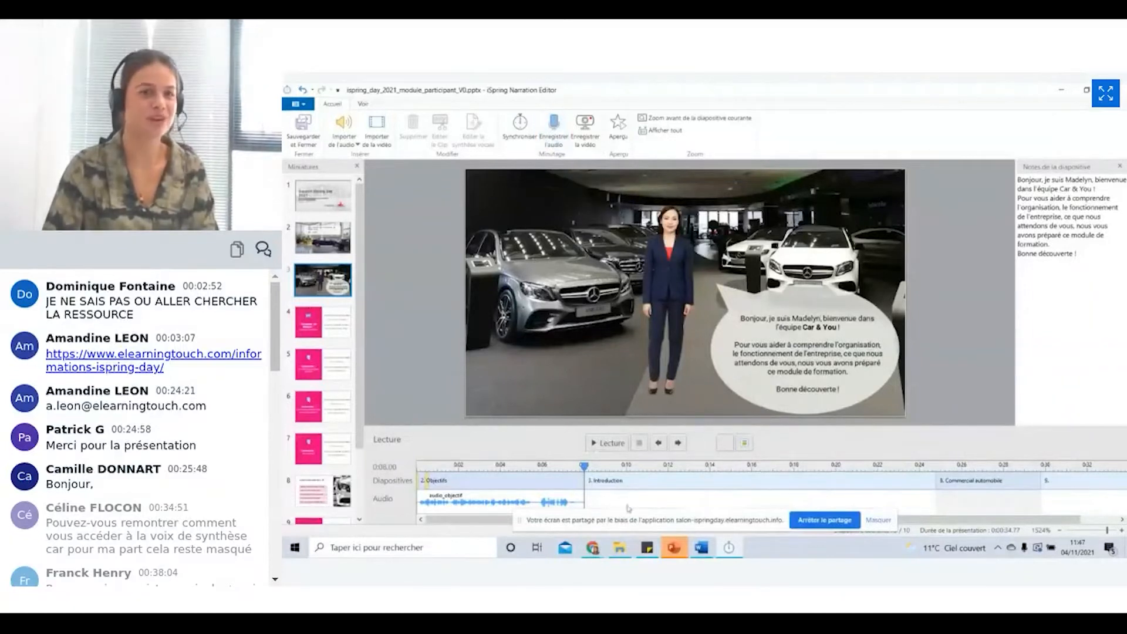
left_click(554, 146)
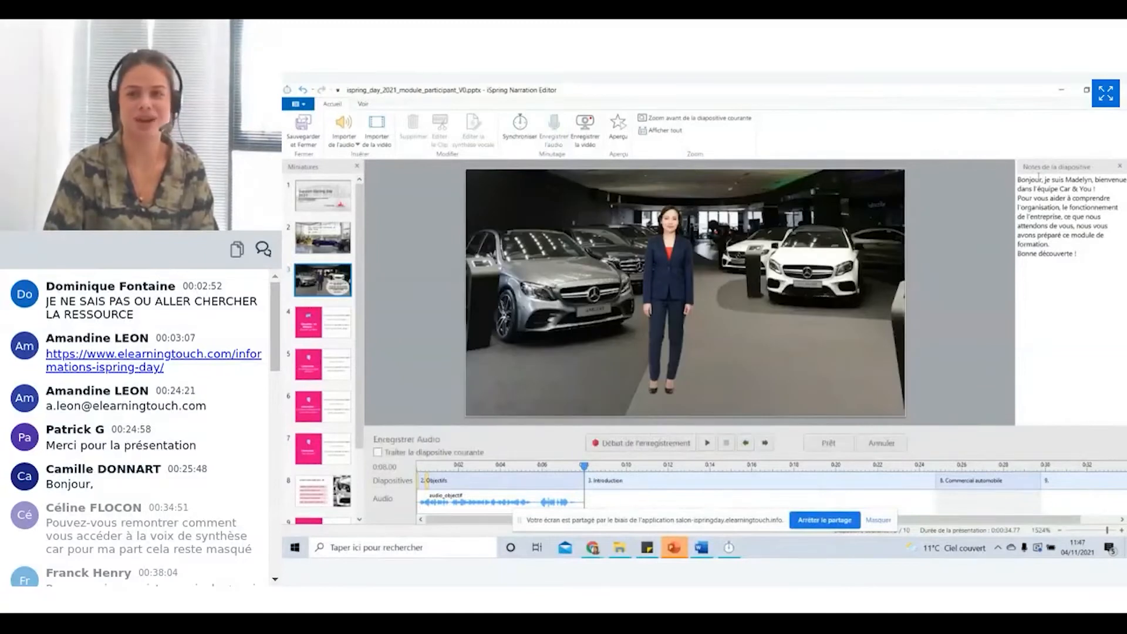
left_click_drag(1038, 176, 1089, 275)
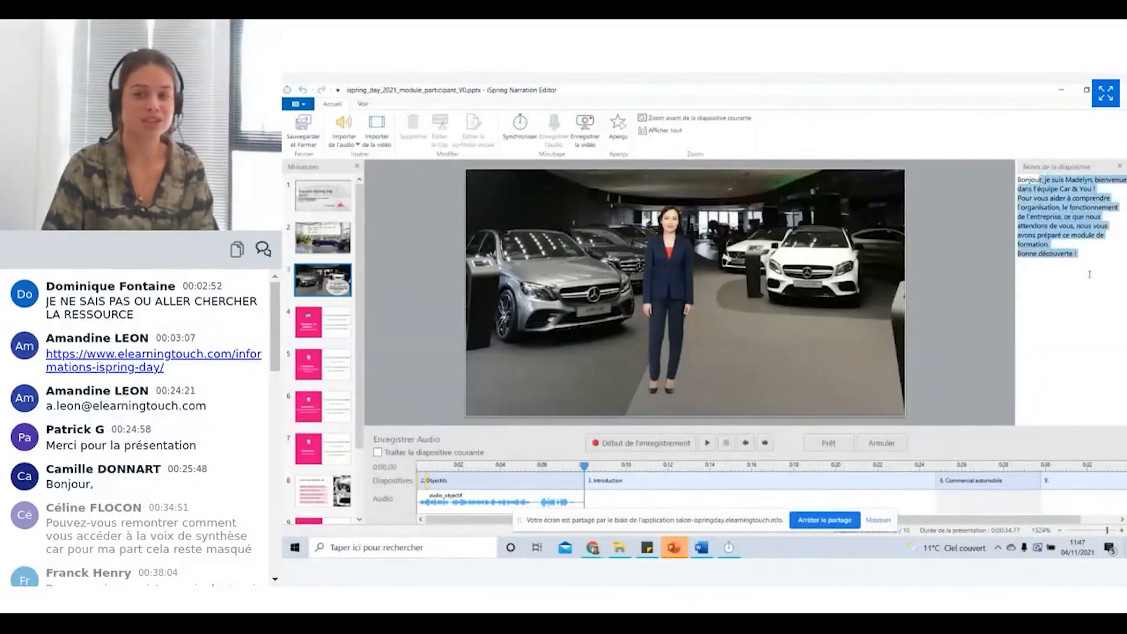
left_click(1081, 250)
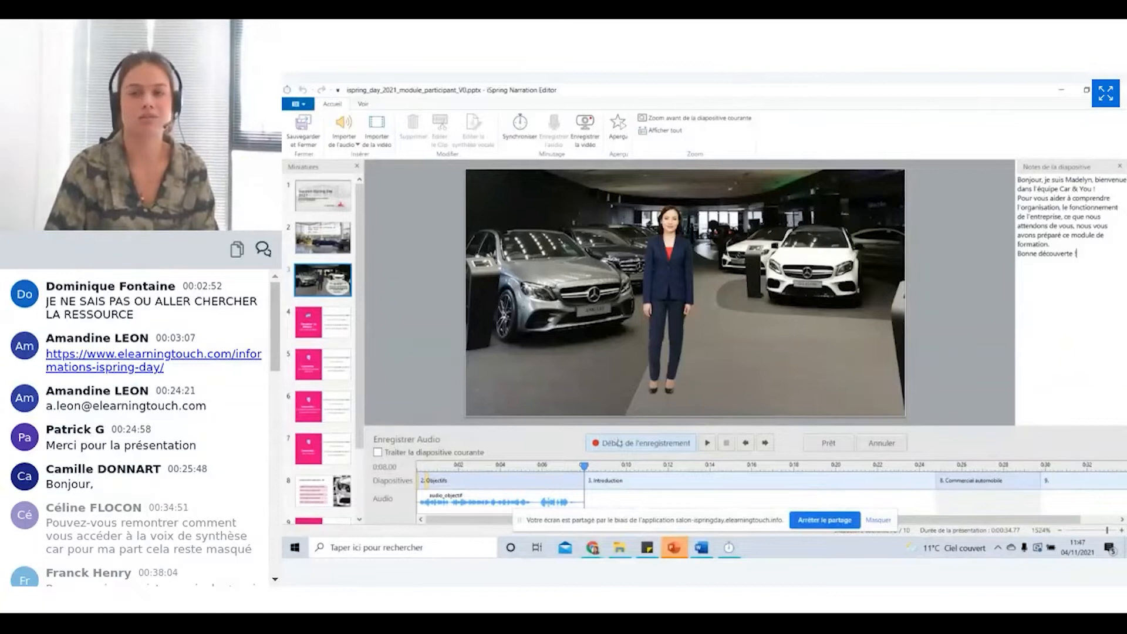
left_click_drag(1015, 180, 1101, 217)
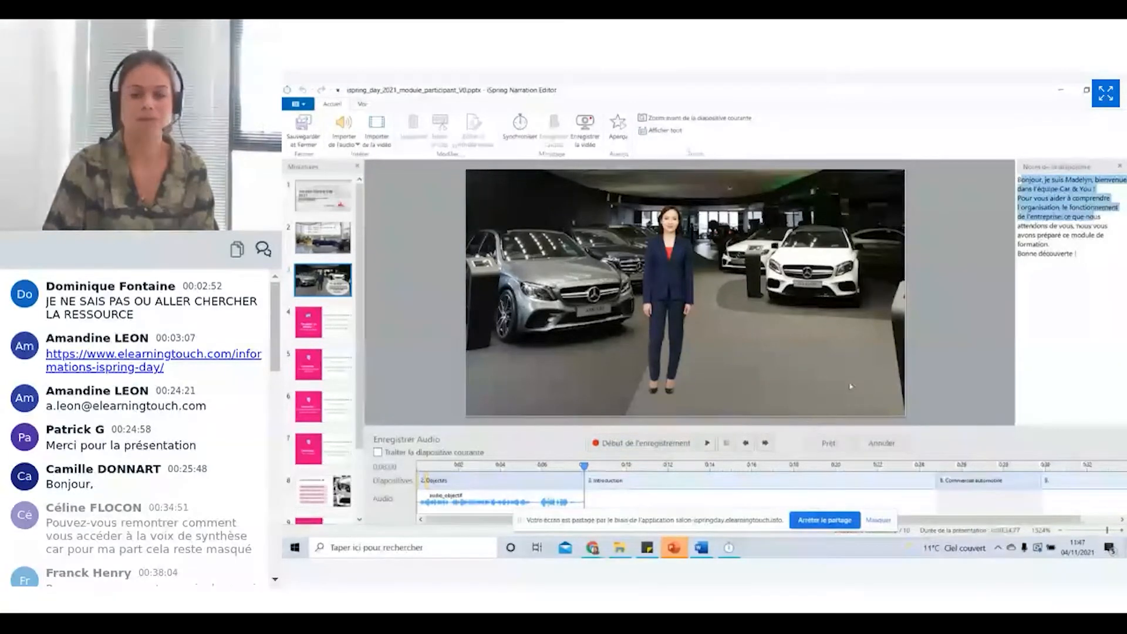
Record a short voice narration from the start of the Introduction slide, pausing and ending the recording
left_click(630, 444)
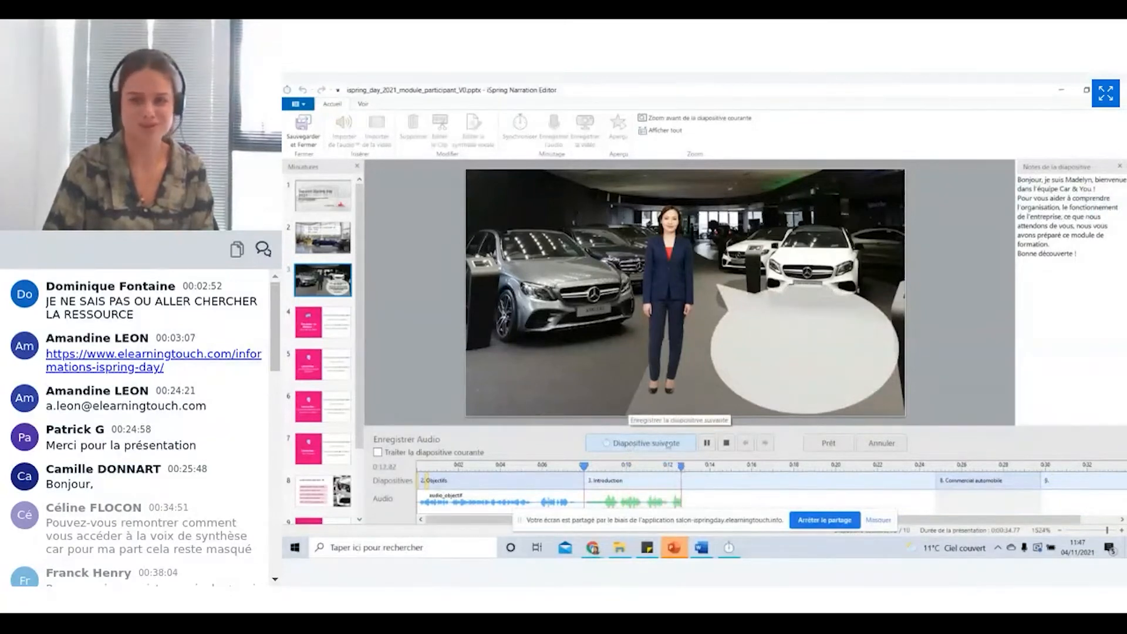
left_click(708, 444)
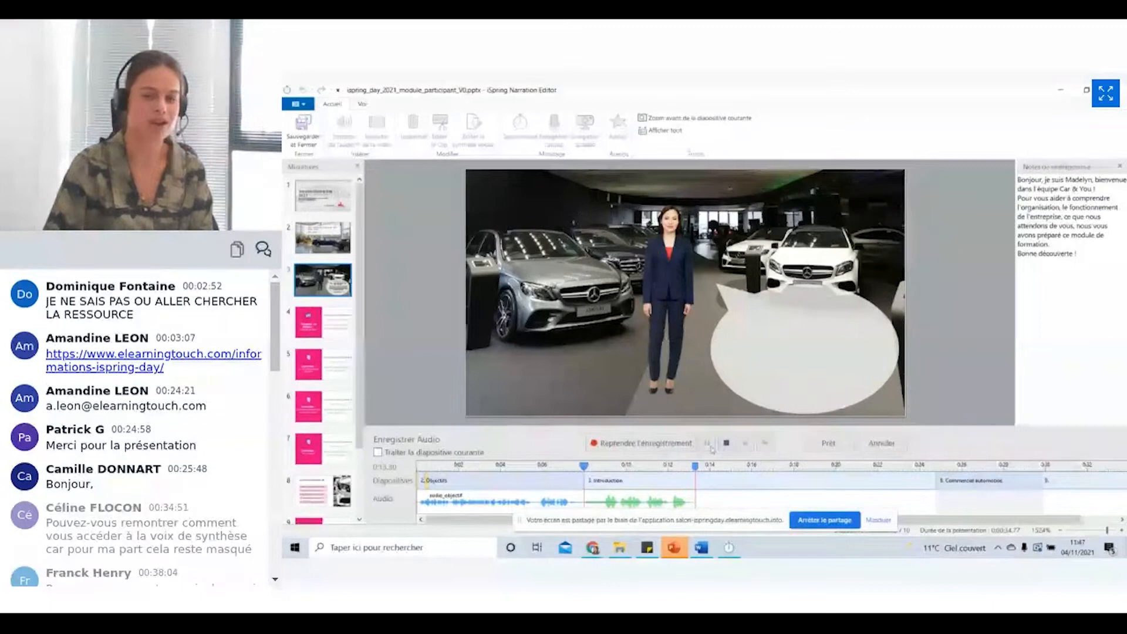
left_click(726, 445)
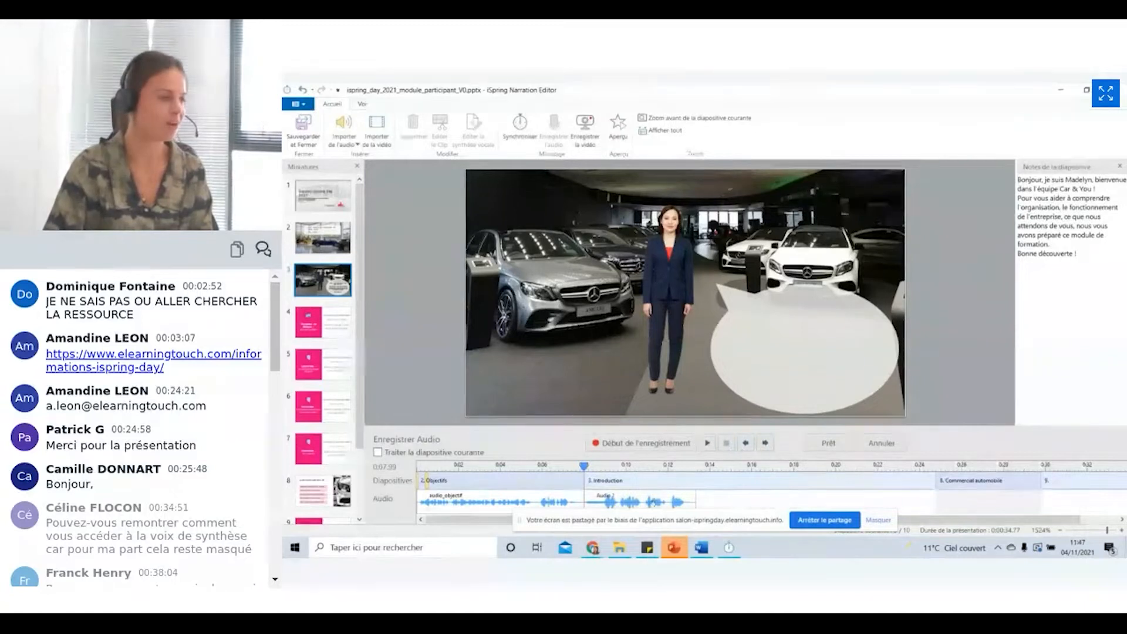
Delete the recorded audio clip from the Introduction slide
right_click(646, 504)
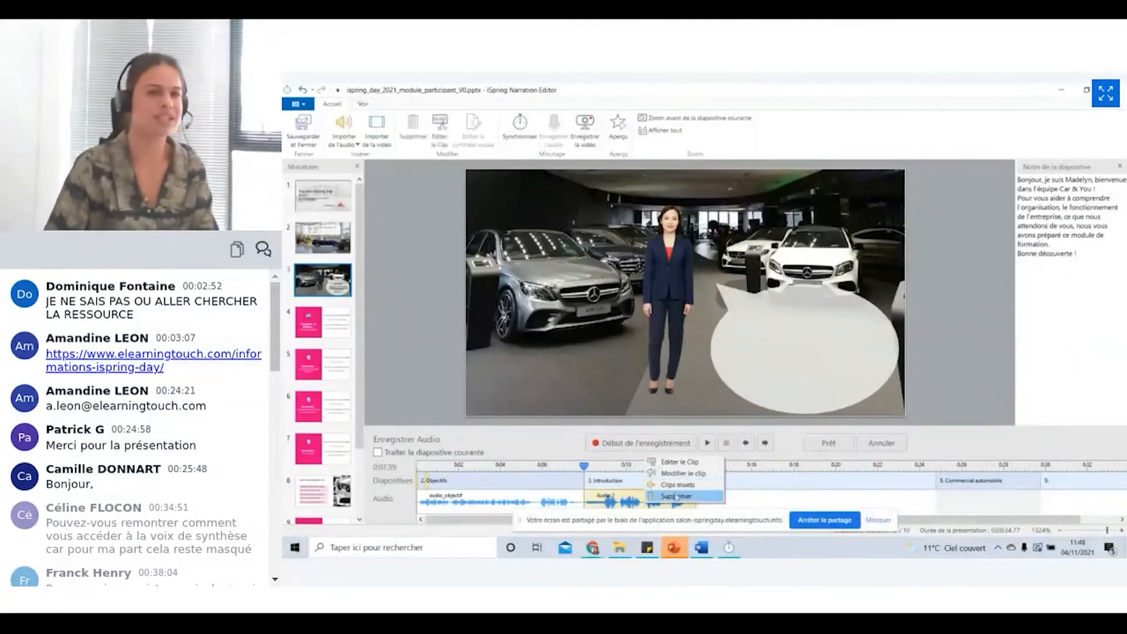
left_click(676, 497)
key("Return")
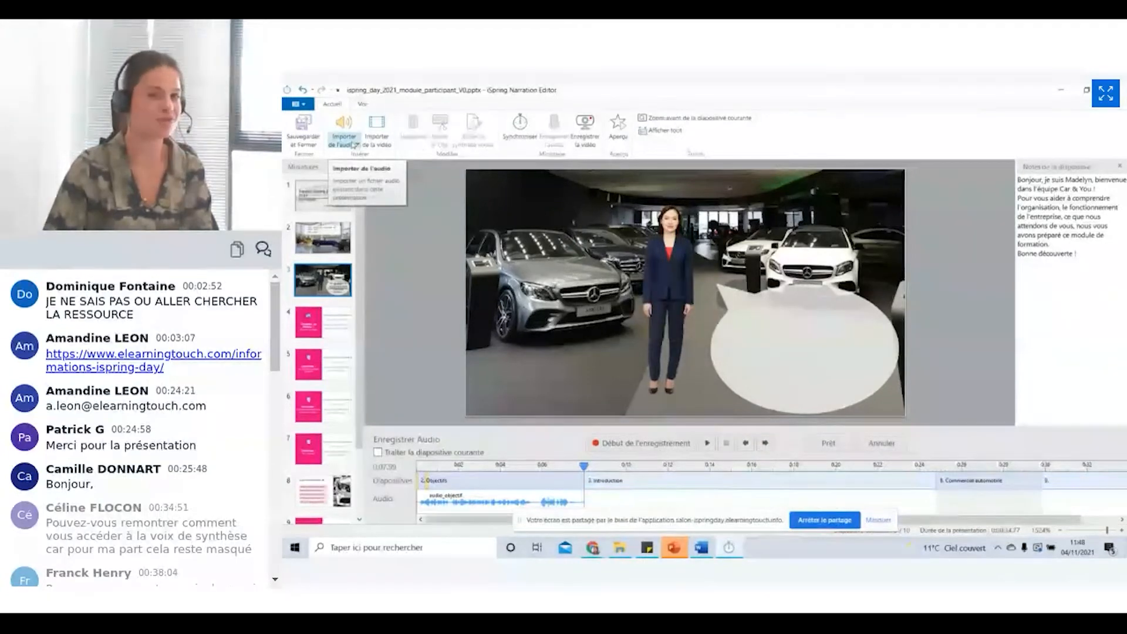
Open the Synthèse vocale text-to-speech conversion for the Introduction slide, ready for text entry
left_click(354, 144)
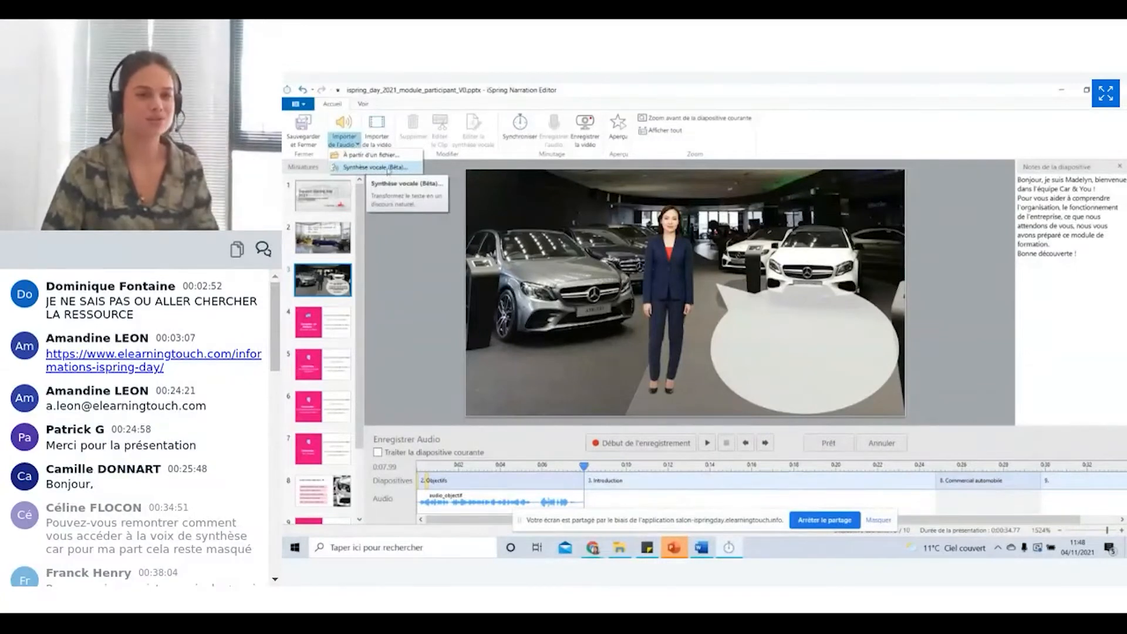
left_click(387, 169)
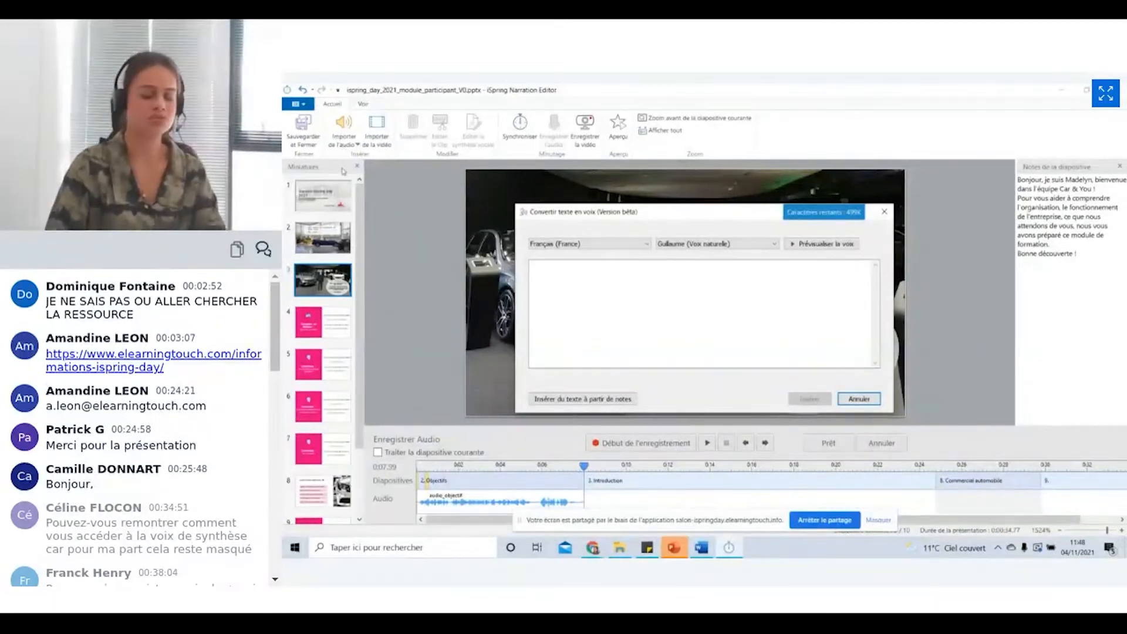
left_click(565, 303)
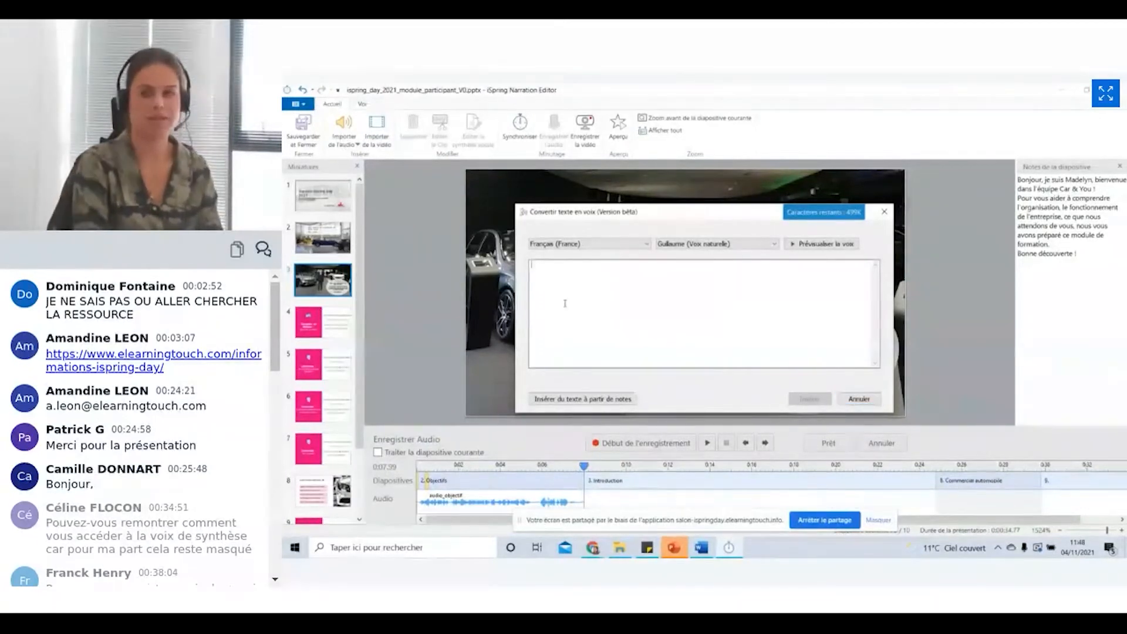
Enter a short greeting as trial speech text and clear it again
type("Bonjour je suis madelyn")
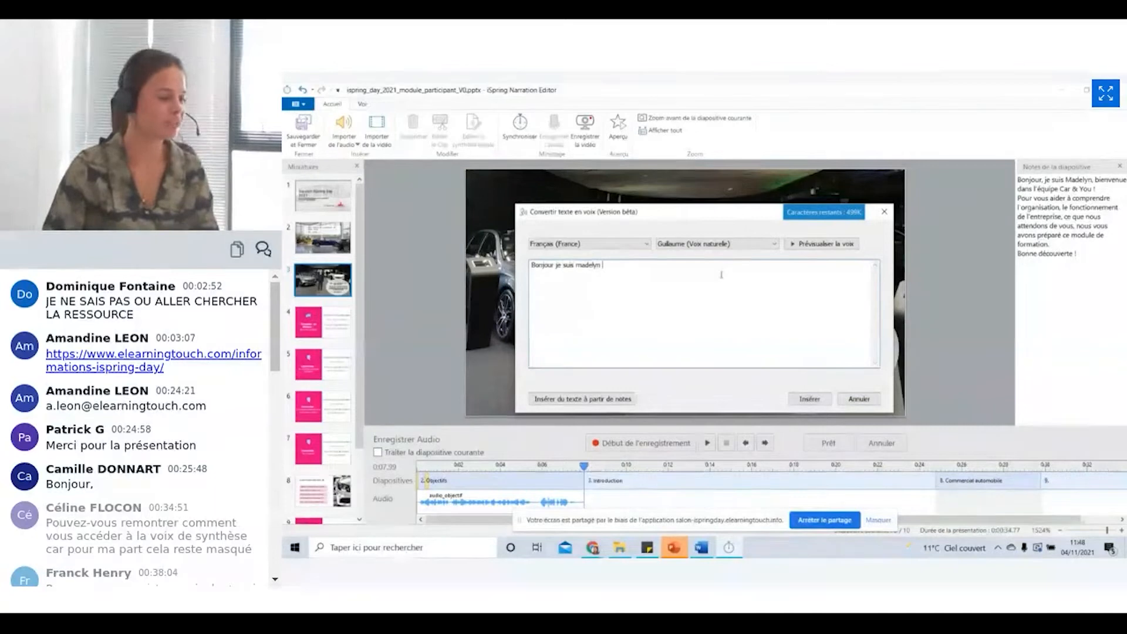
left_click_drag(604, 264, 527, 267)
key("BackSpace")
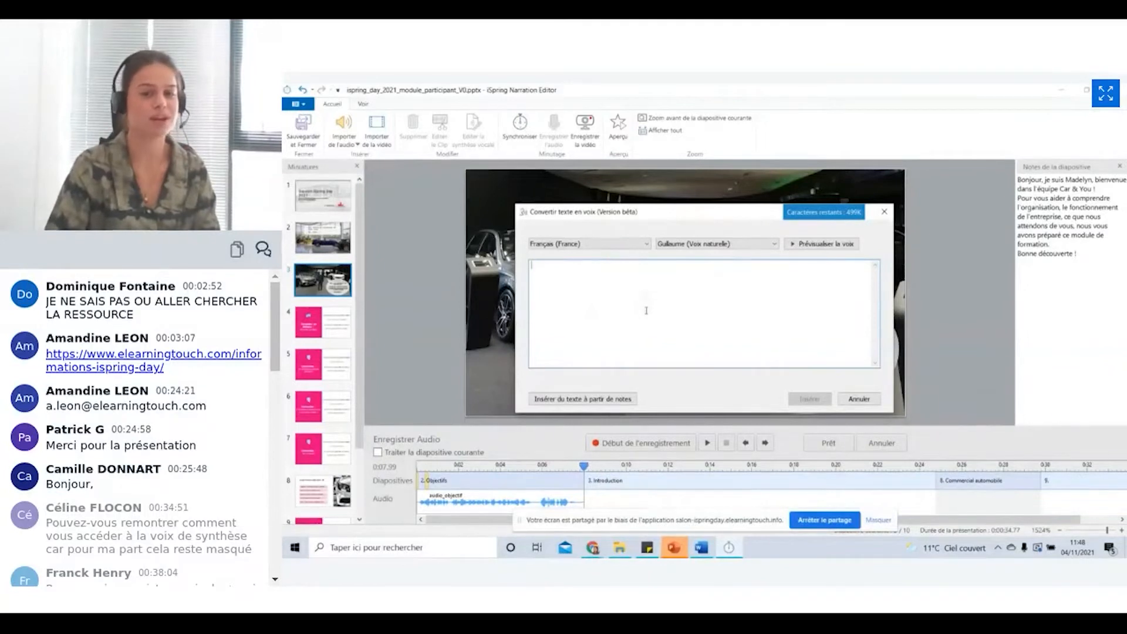
Fill the speech text with the notes of the Introduction slide
left_click(589, 400)
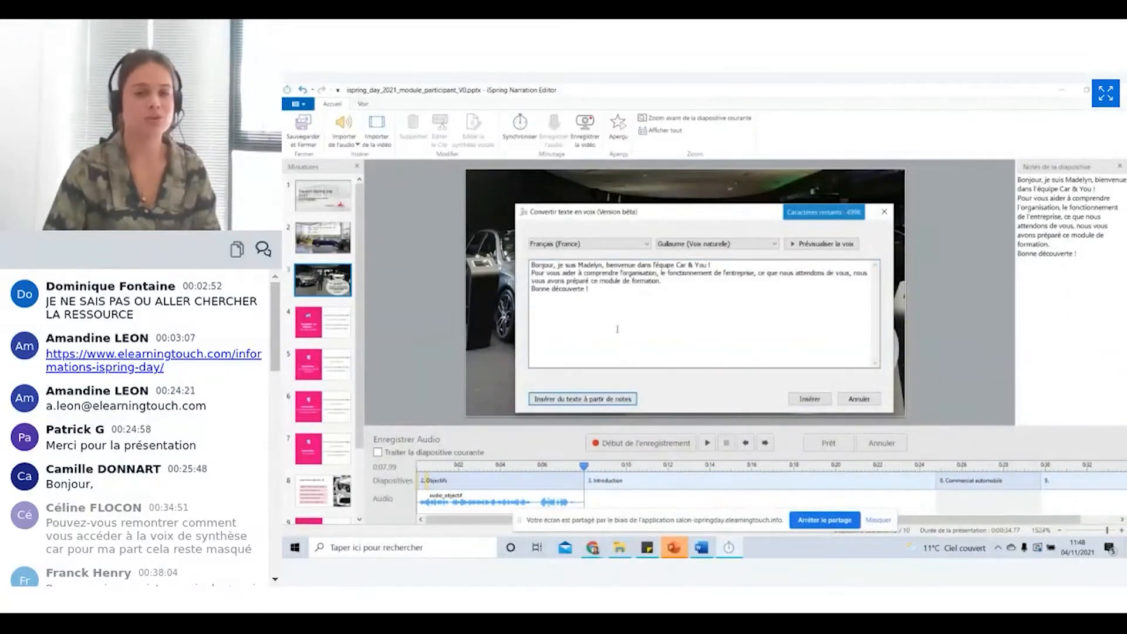
left_click(602, 286)
key("ctrl+a")
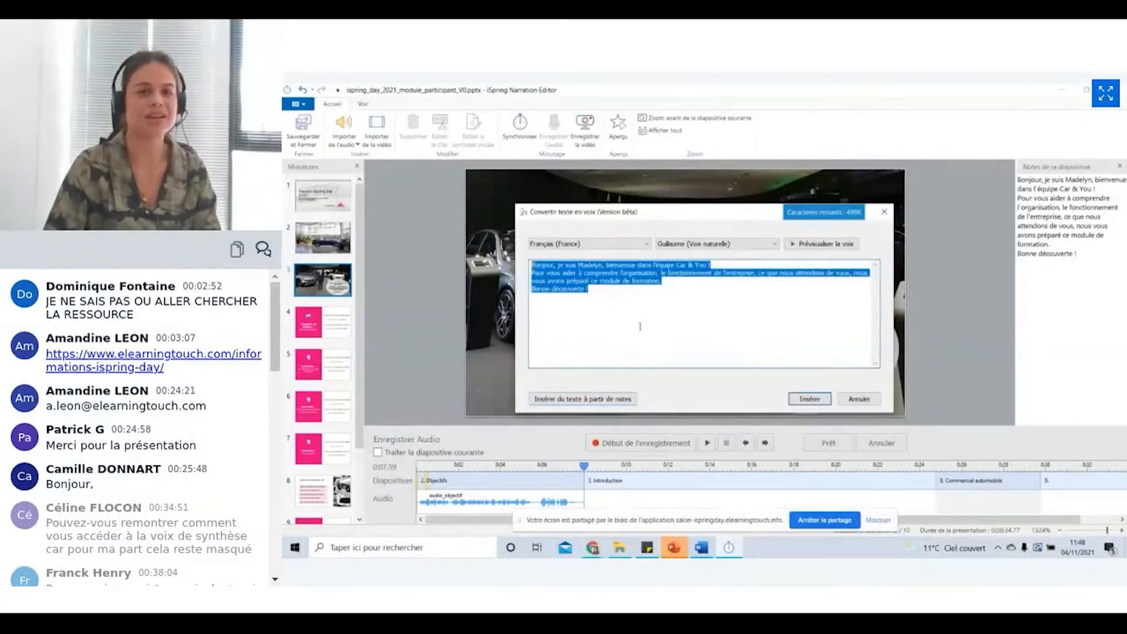
left_click(641, 321)
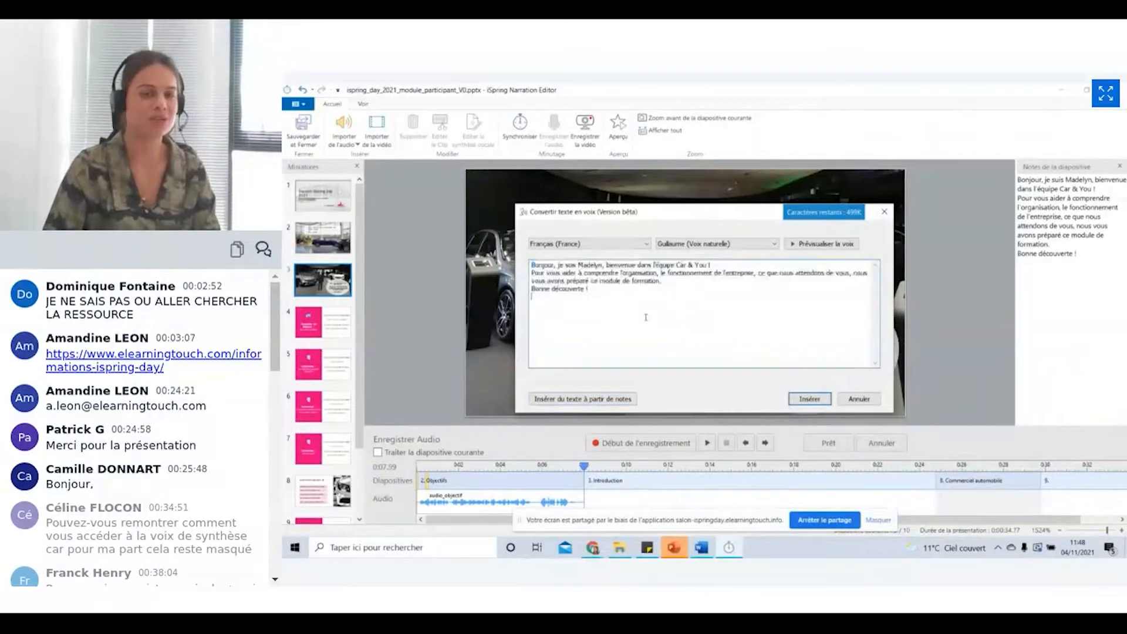
Choose the Jeanne (Voix naturelle) voice and insert the speech at the start of the Introduction slide, fitting the slide duration
left_click(689, 246)
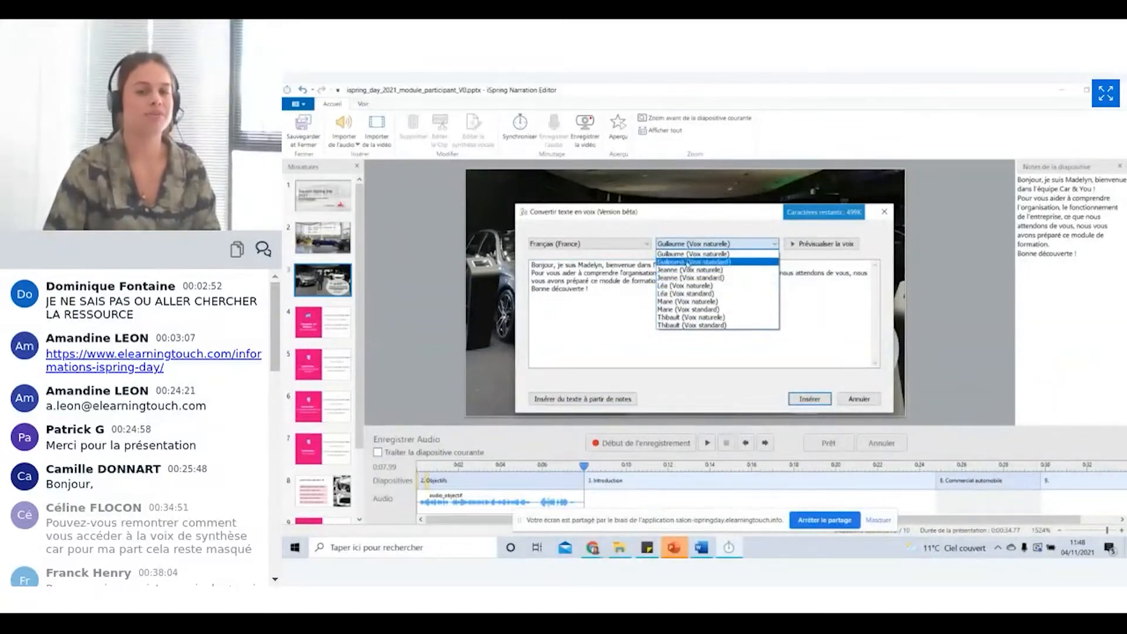
left_click(685, 269)
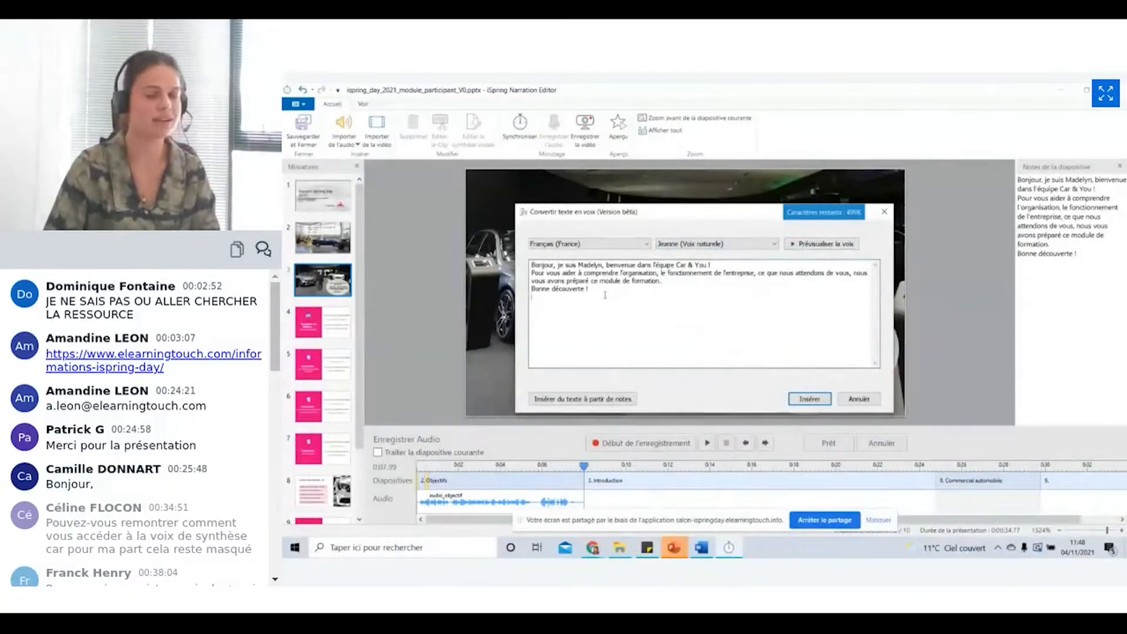
left_click_drag(616, 291, 530, 264)
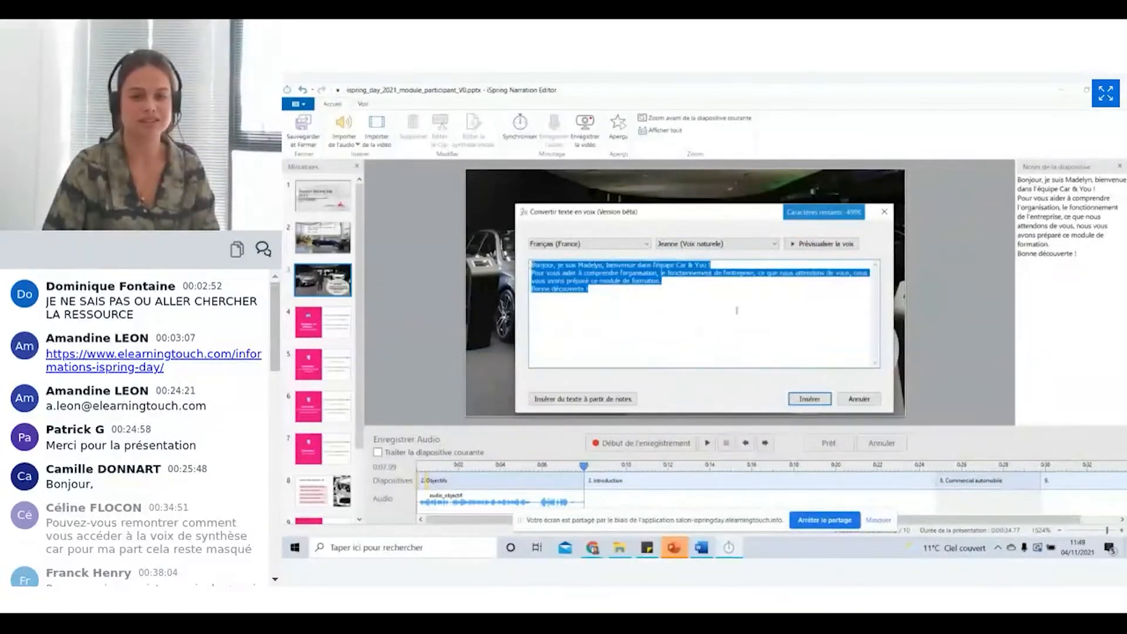
left_click(809, 396)
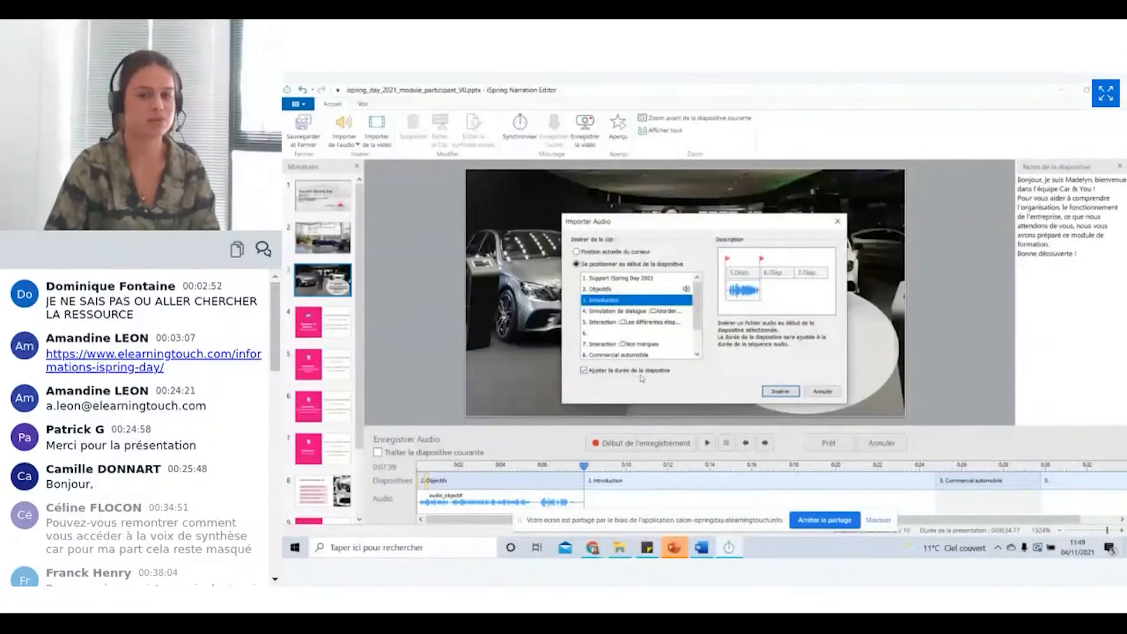
left_click(780, 391)
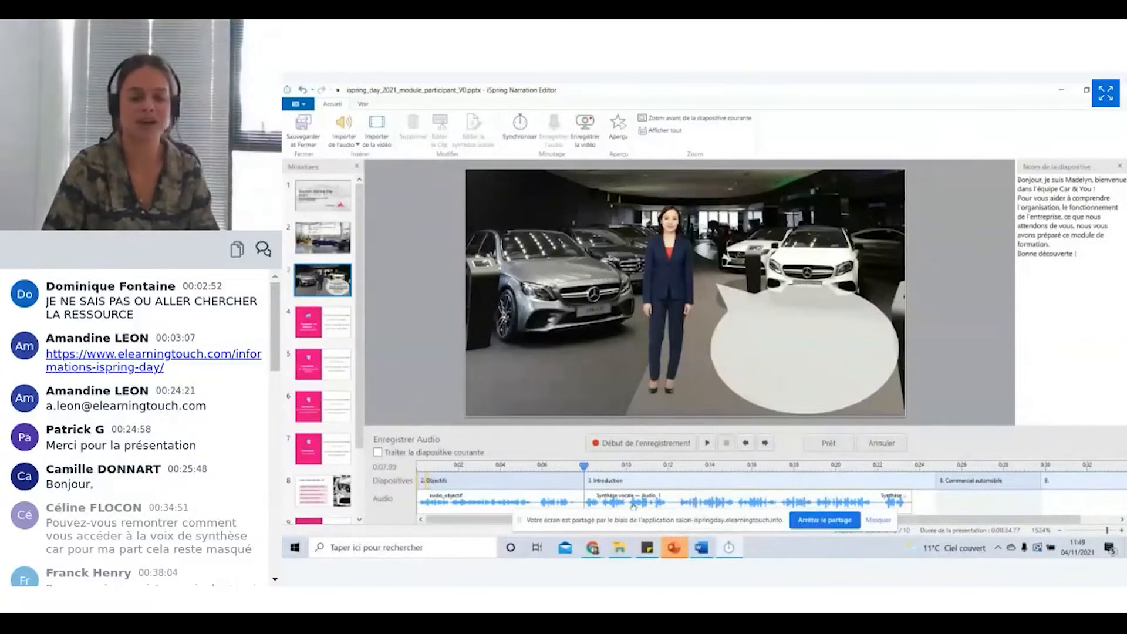
Edit the audio_objectif clip to silence the pause from about 5.5 to 5.7 s, and save the clip
left_click(562, 500)
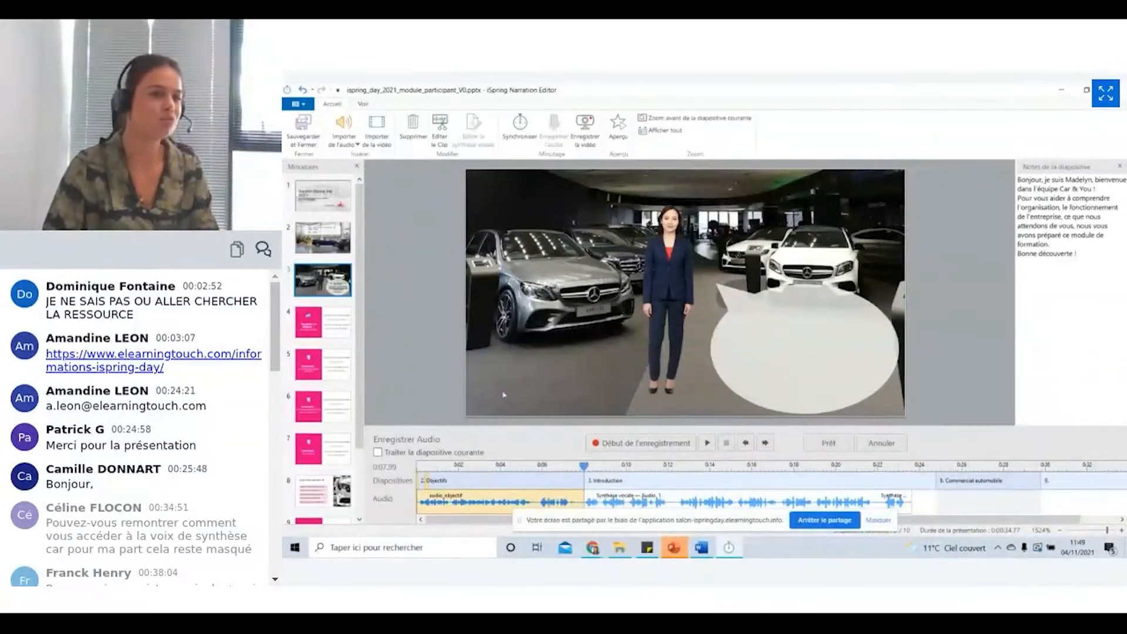
left_click(448, 140)
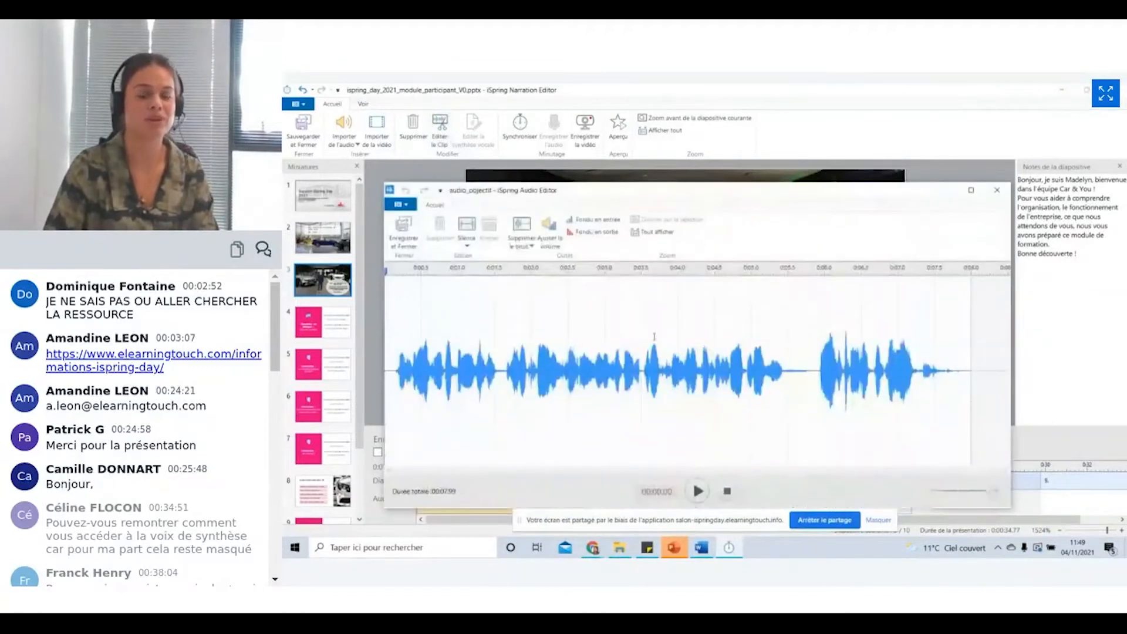
left_click_drag(785, 374, 805, 373)
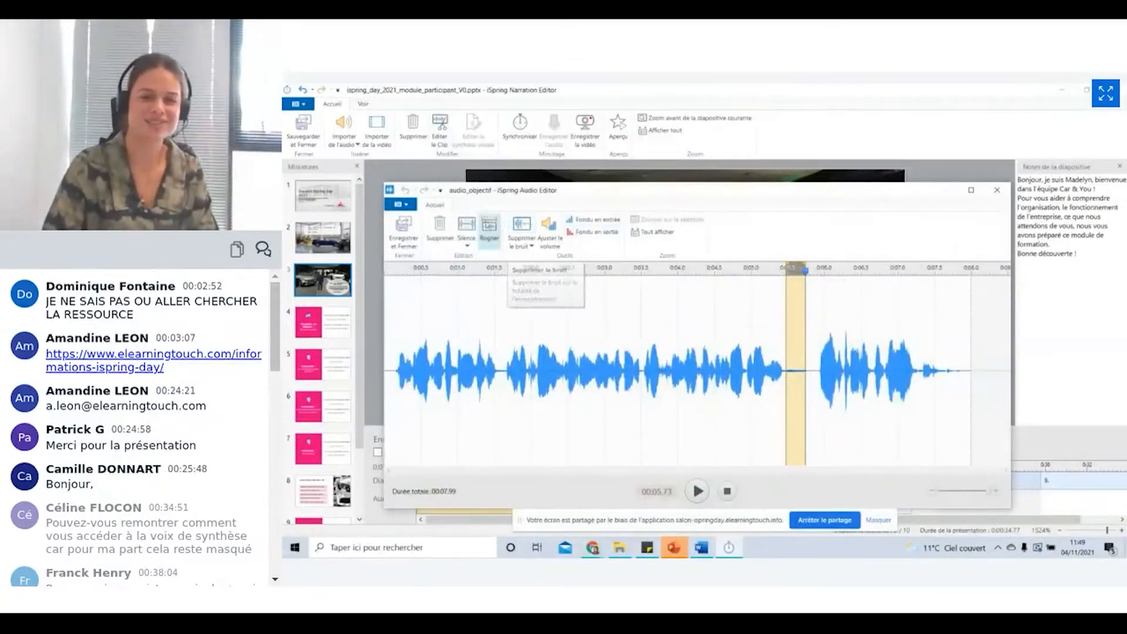
left_click(469, 230)
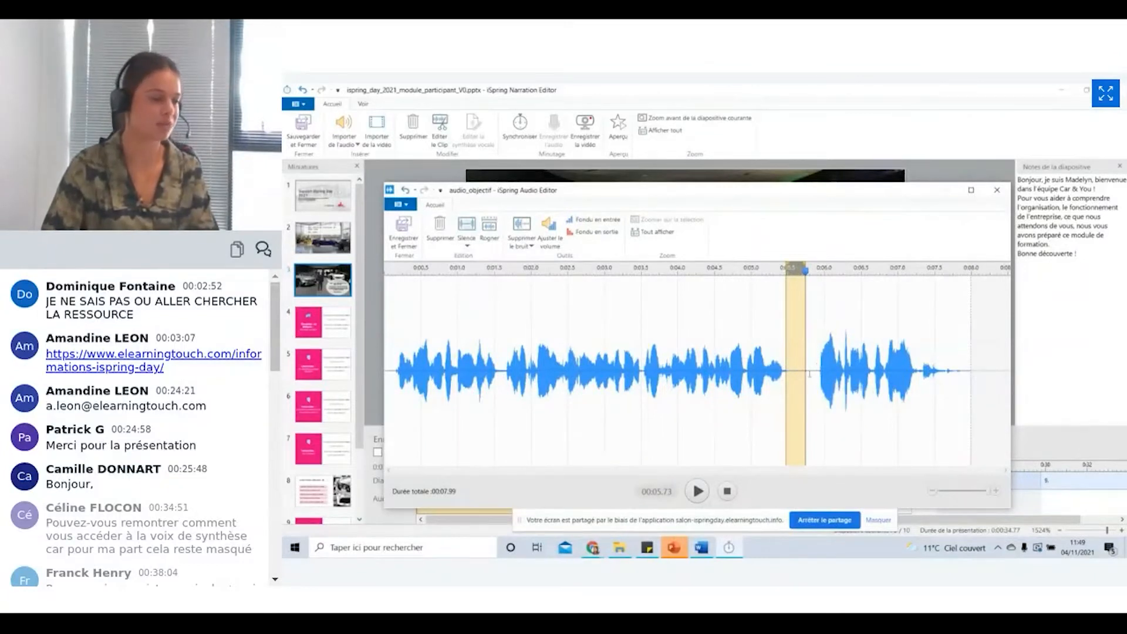
left_click(644, 323)
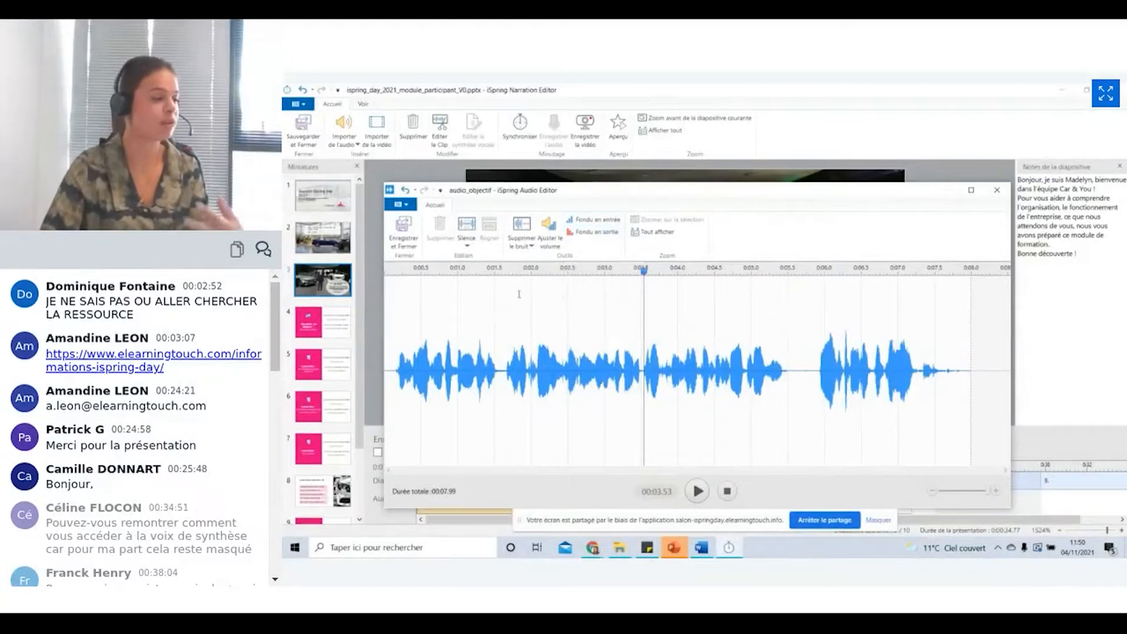
left_click(403, 236)
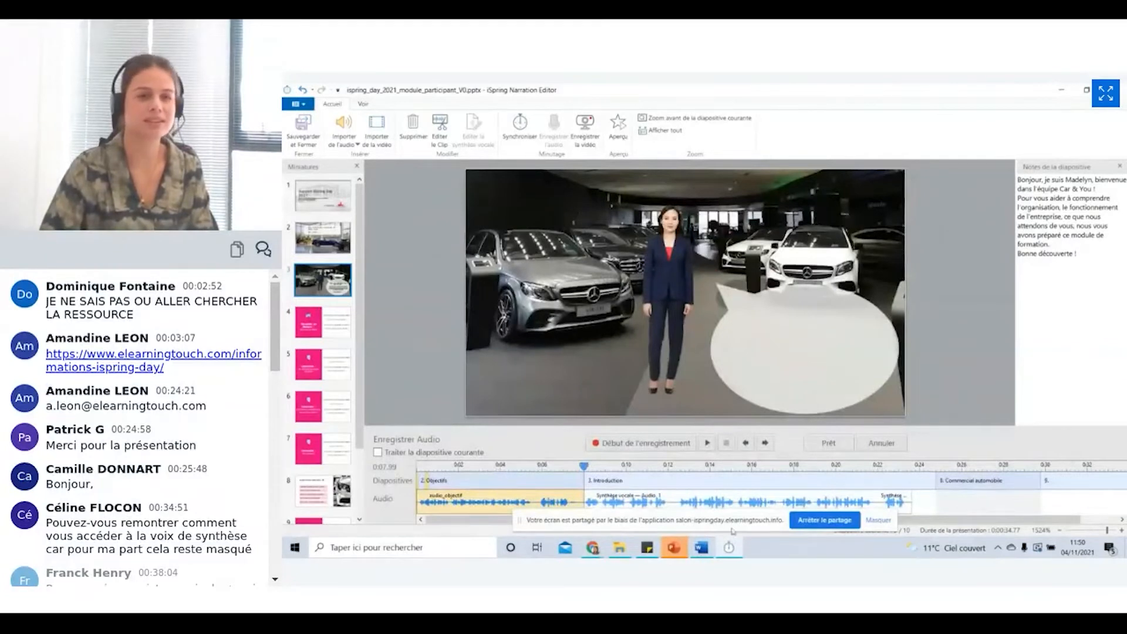
Show the Synthèse vocale text-to-speech conversion once more and close it without inserting any speech
left_click(689, 499)
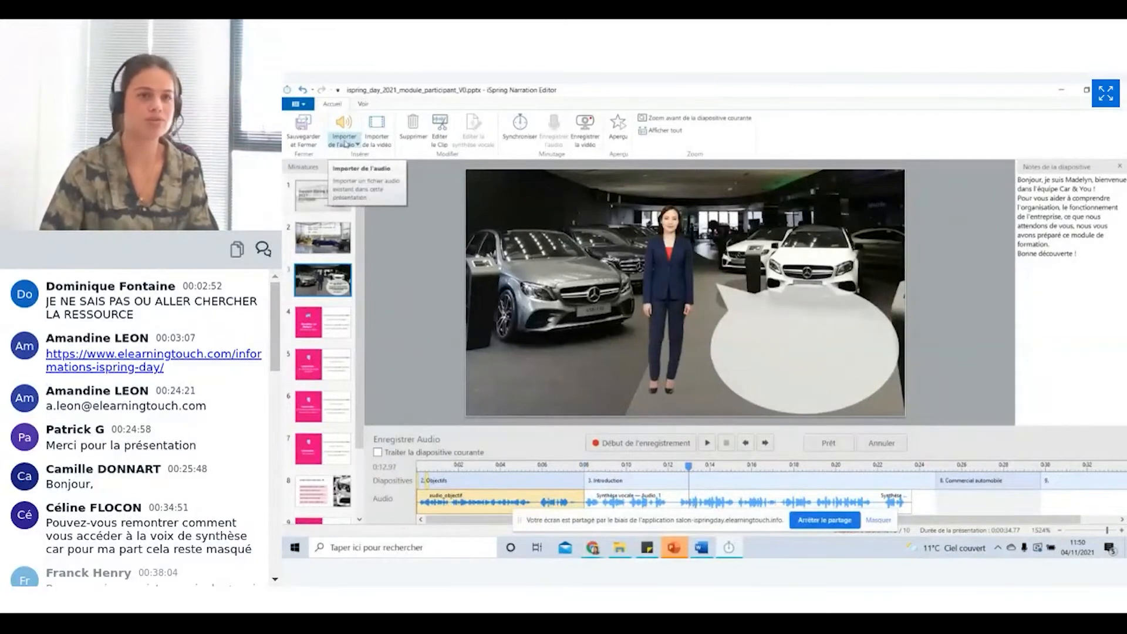
left_click(345, 144)
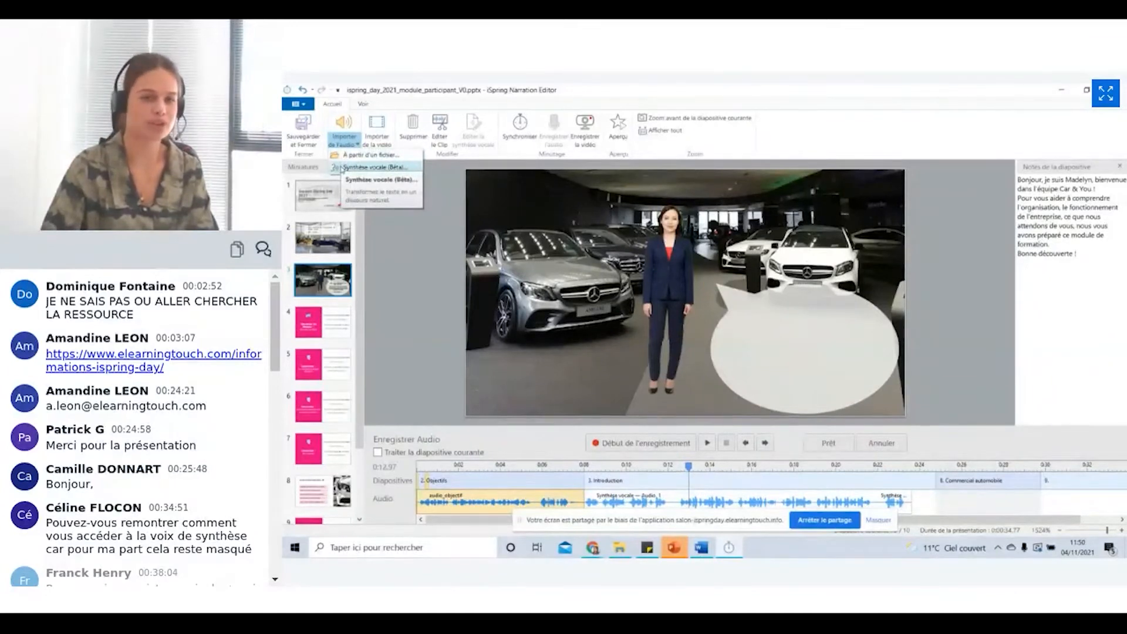
left_click(364, 167)
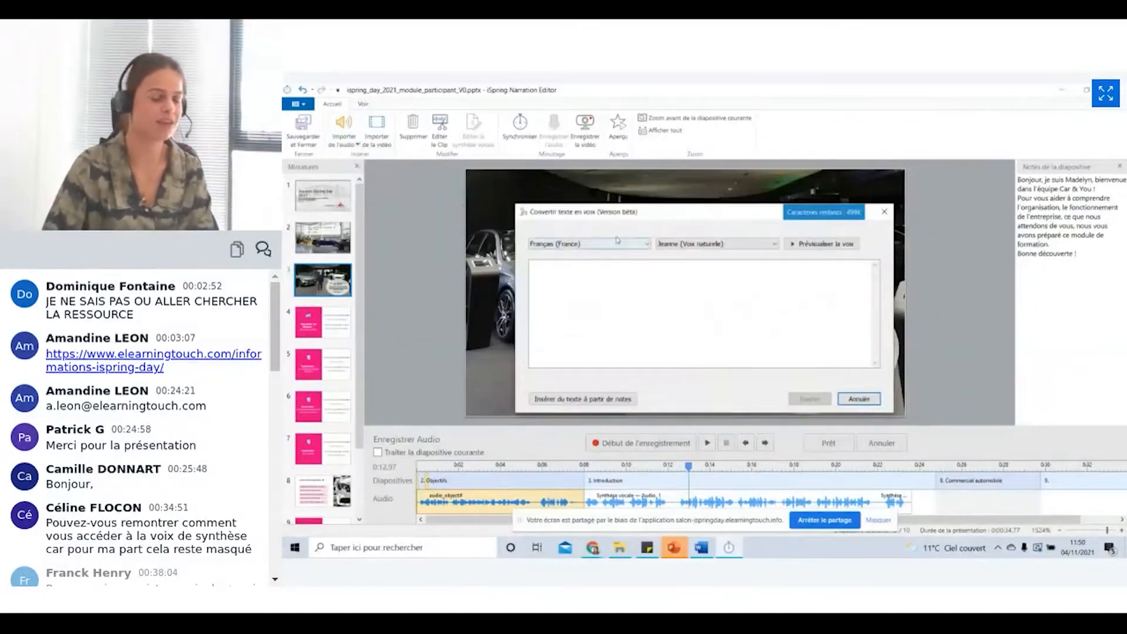
left_click_drag(618, 219, 615, 178)
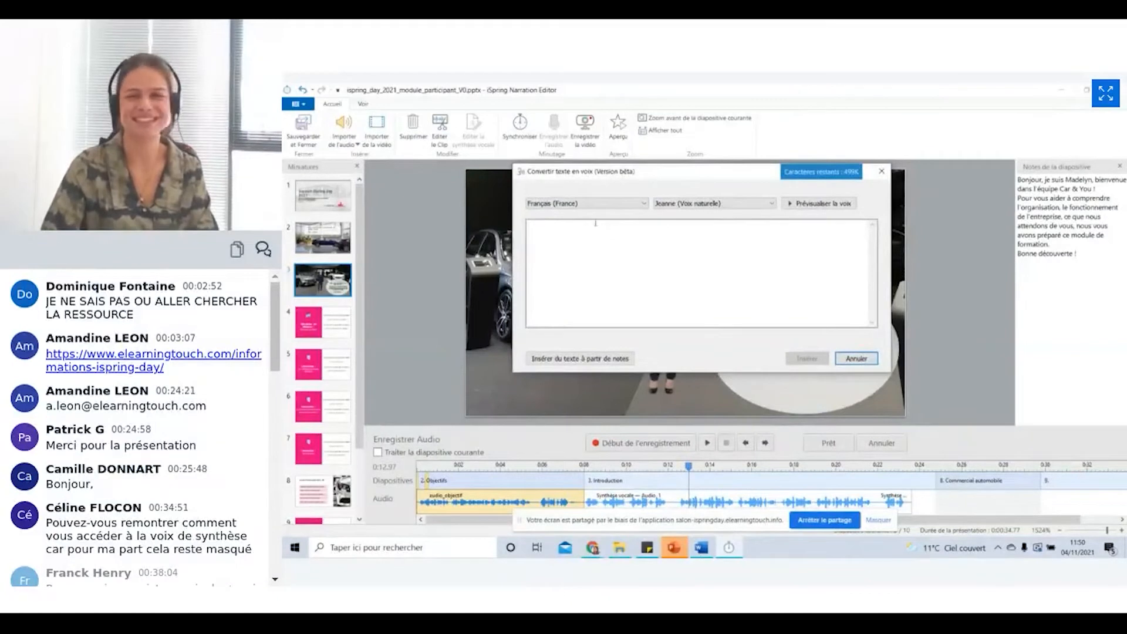
left_click(880, 173)
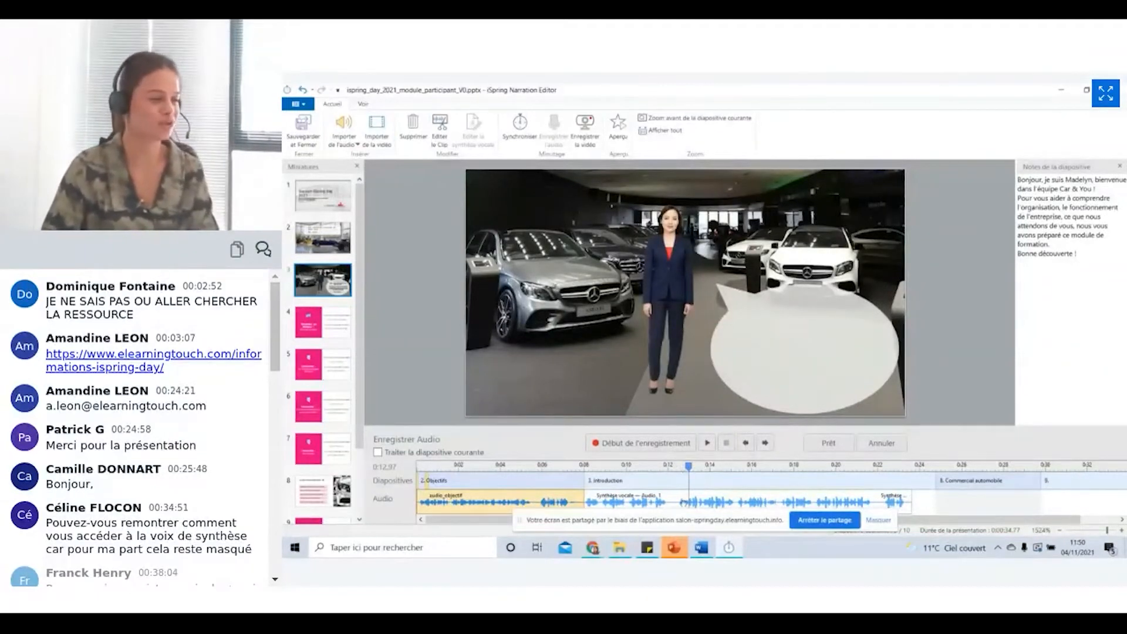
Return to the start of the timeline and enter synchronisation mode with the Objectifs slide shown
left_click(684, 502)
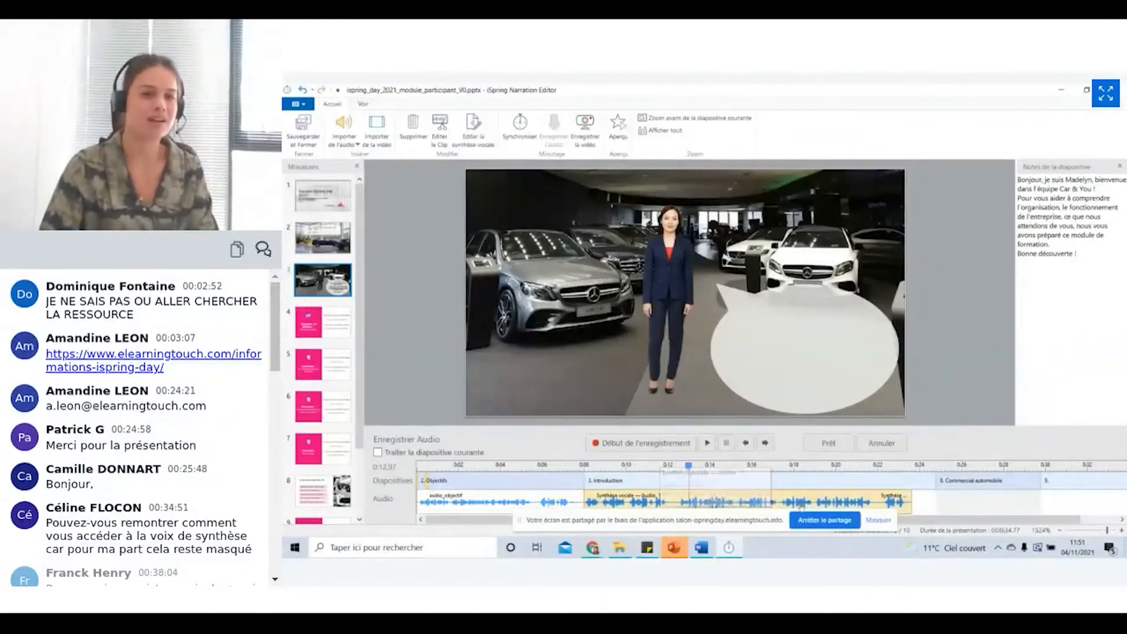
left_click(495, 499)
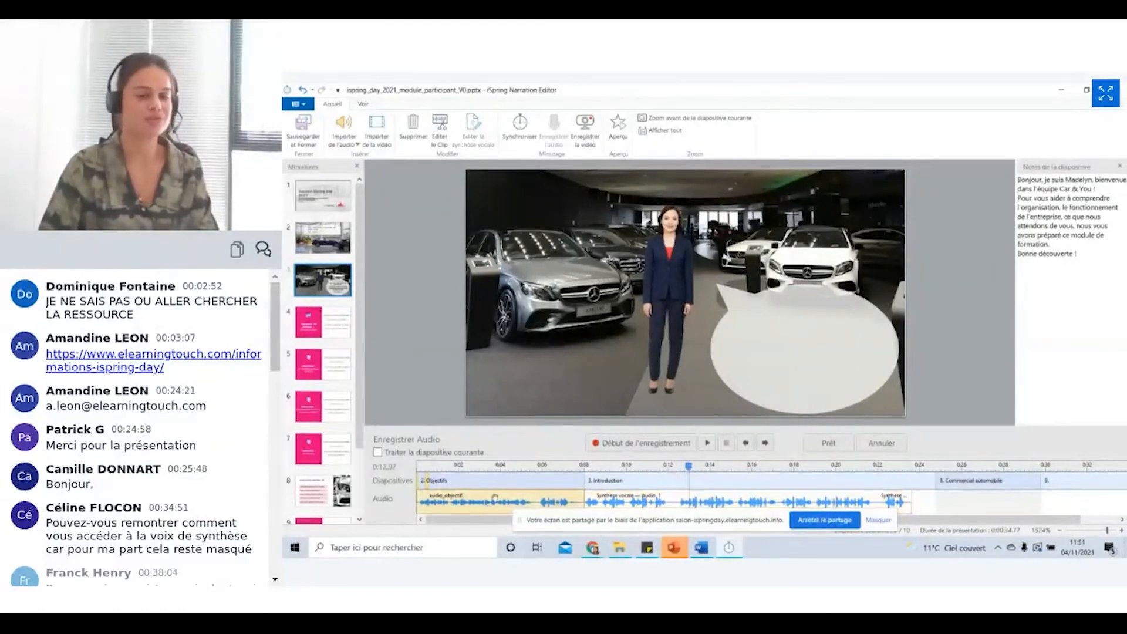
left_click(422, 466)
left_click(415, 467)
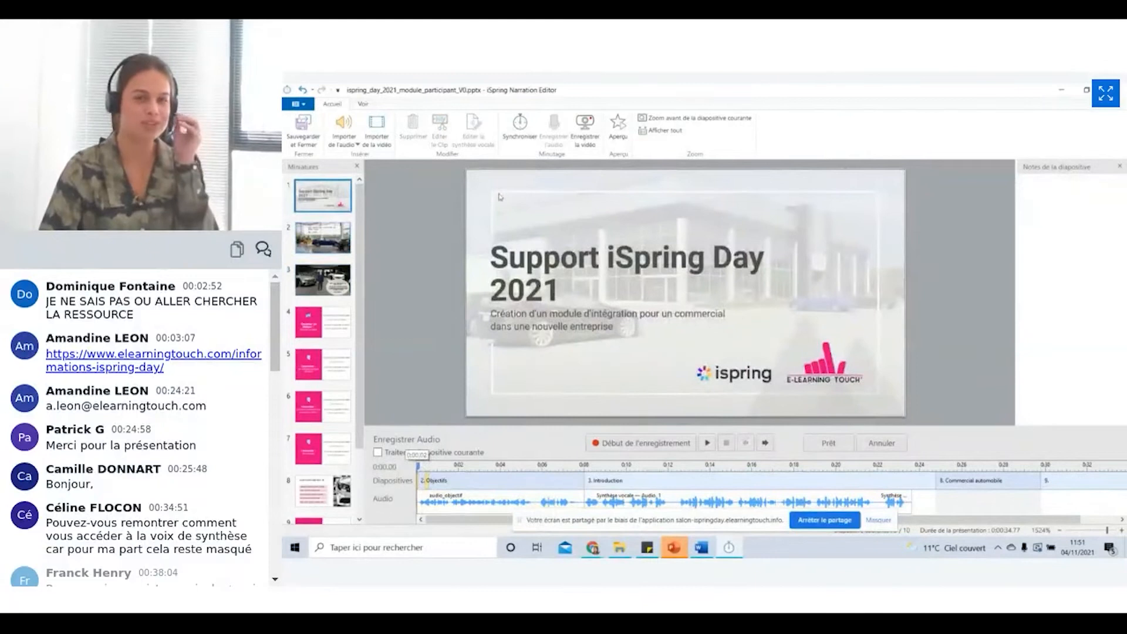
left_click(524, 138)
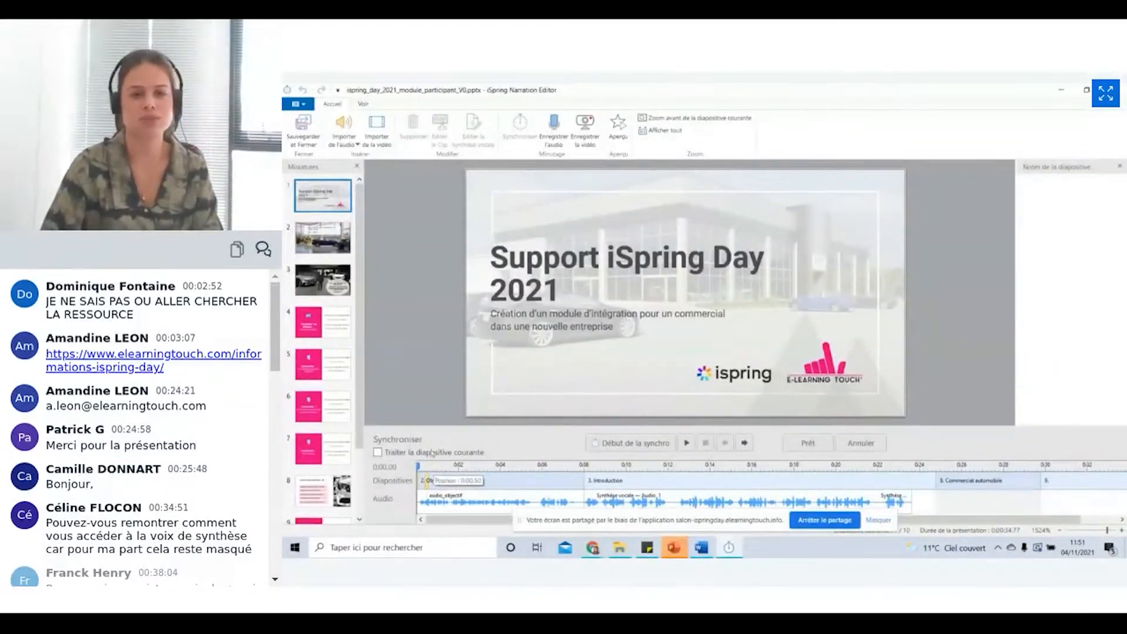
left_click(329, 251)
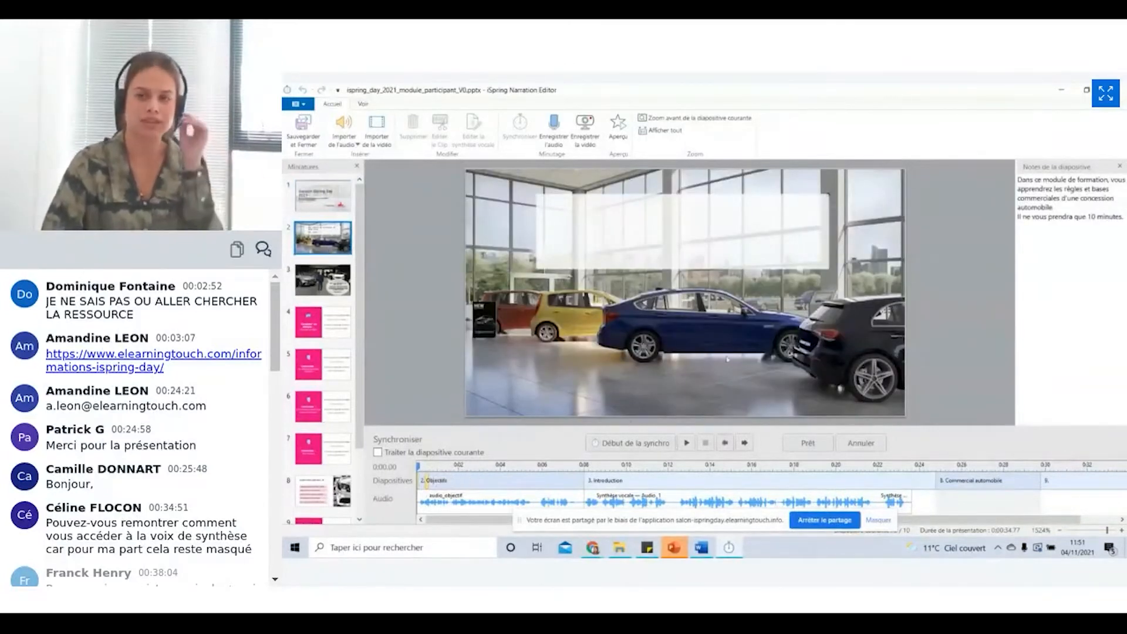
left_click_drag(1028, 180, 1060, 183)
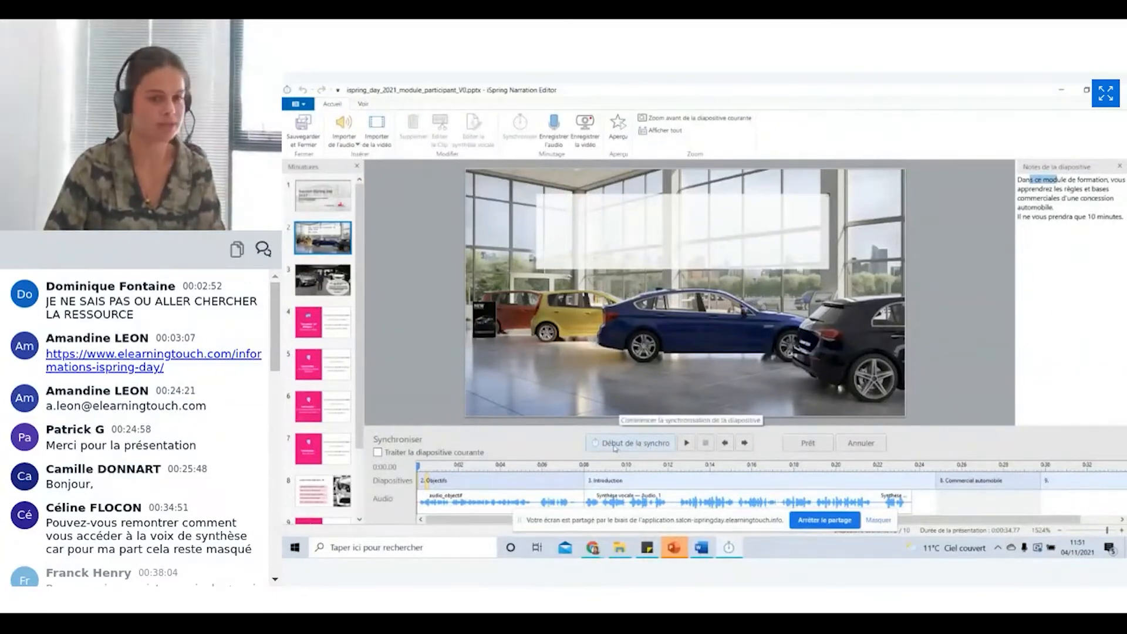
Synchronise the Objectifs slide with its narration, triggering the Objectif animation at about 3 s and the Durée animation at about 7 s
left_click(595, 442)
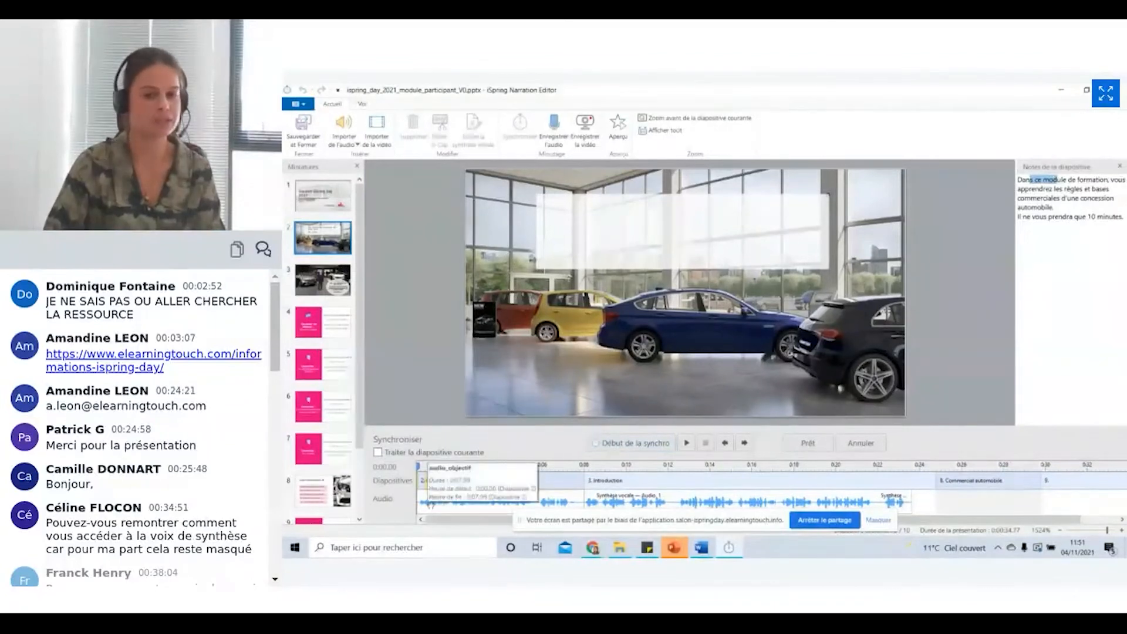
left_click(602, 445)
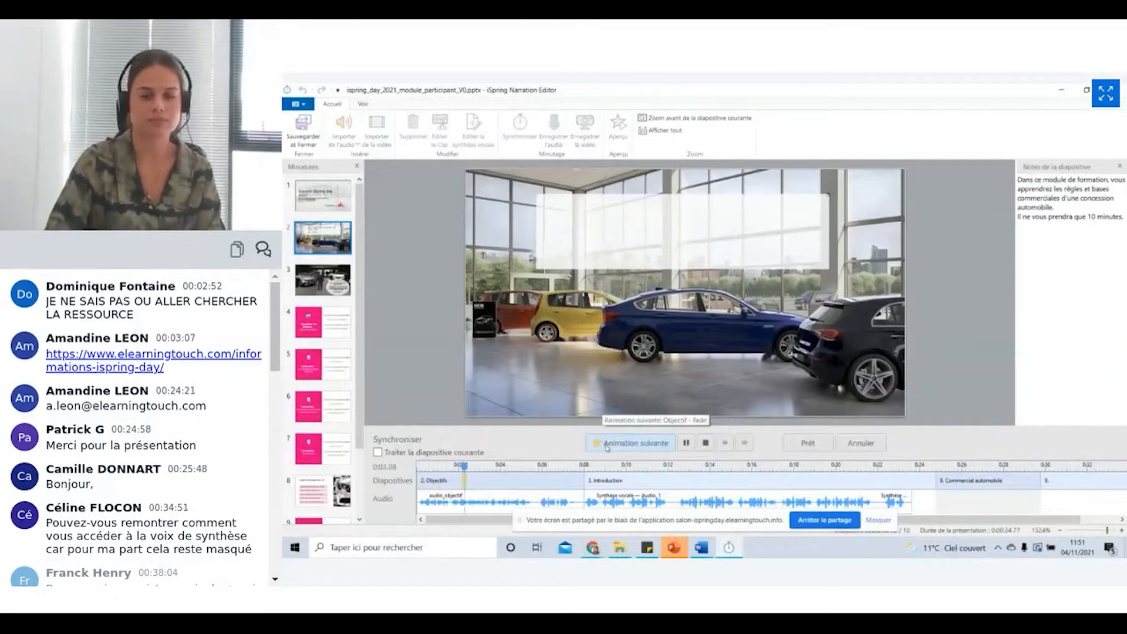
left_click(607, 443)
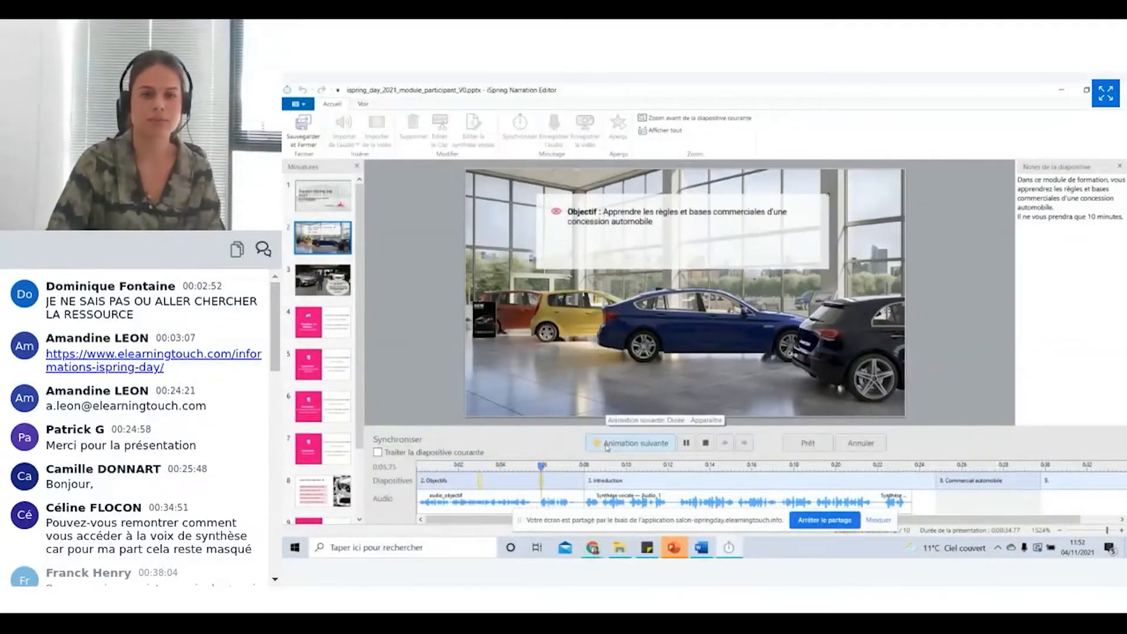
left_click(607, 444)
left_click(707, 443)
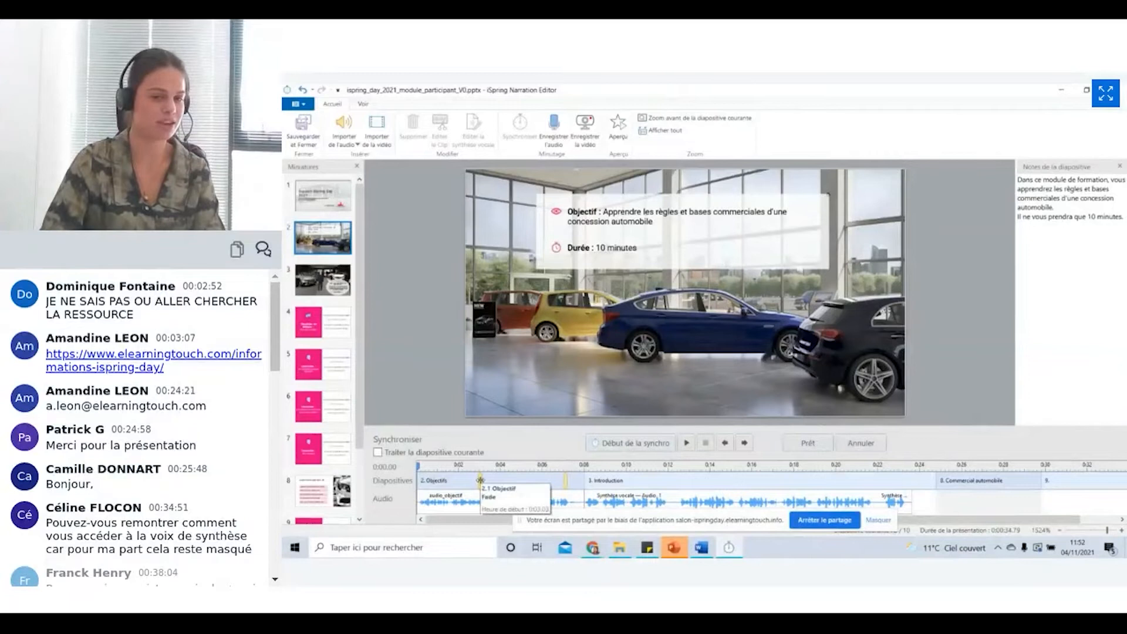
Shift the Objectif animation to about 2.8 s and the Durée animation to about 6.6 s, and preview the narrated slide
left_click_drag(481, 480, 476, 480)
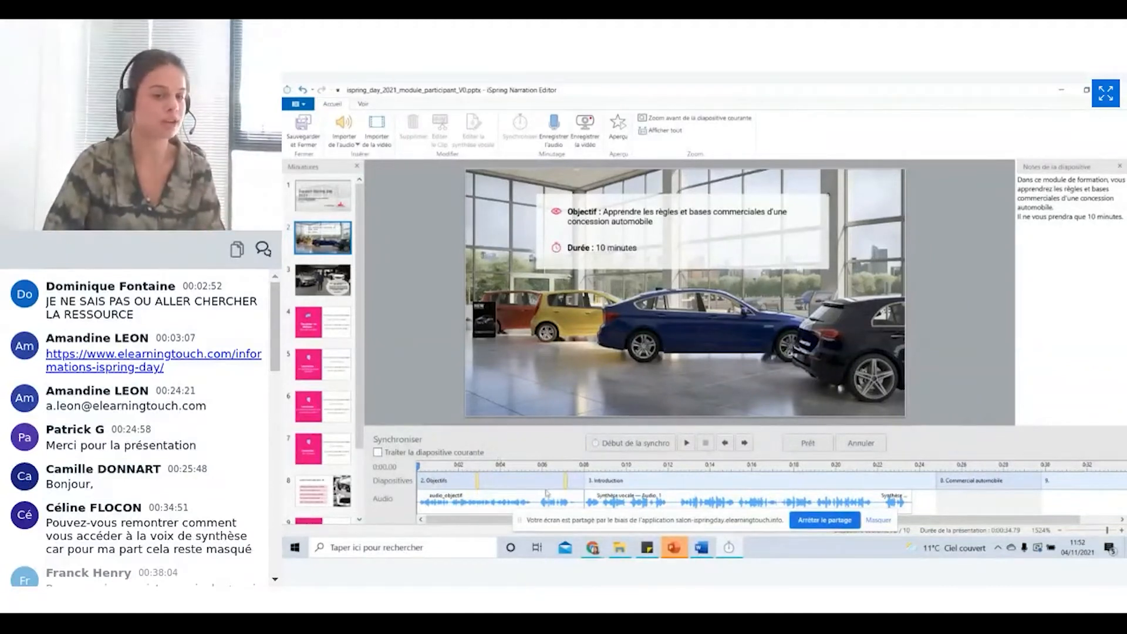
left_click_drag(566, 482, 557, 484)
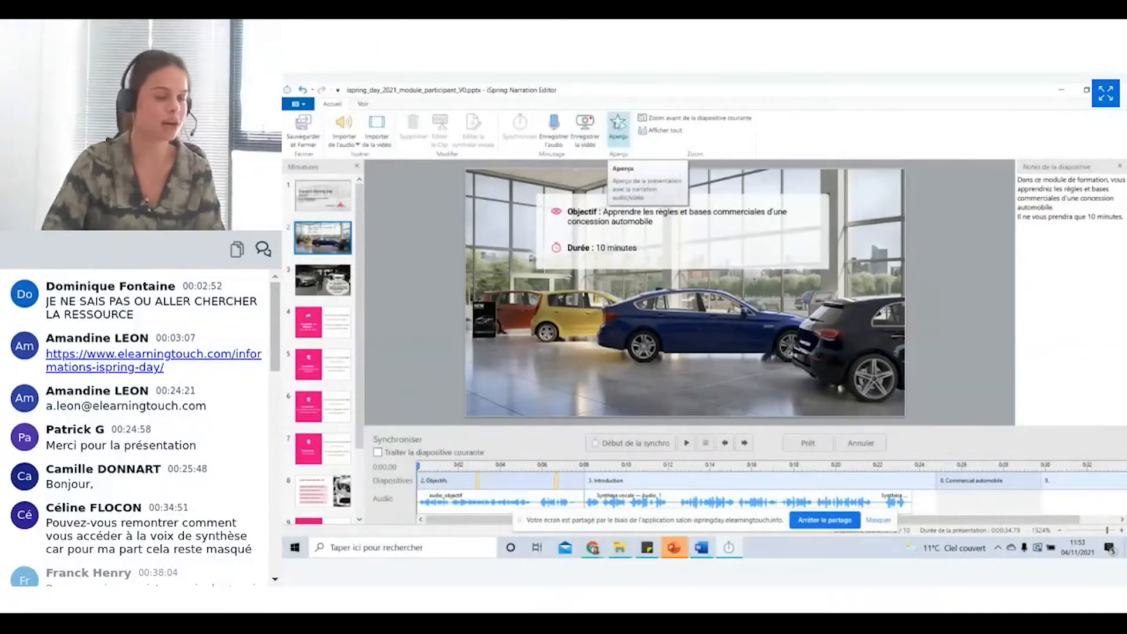
left_click(618, 124)
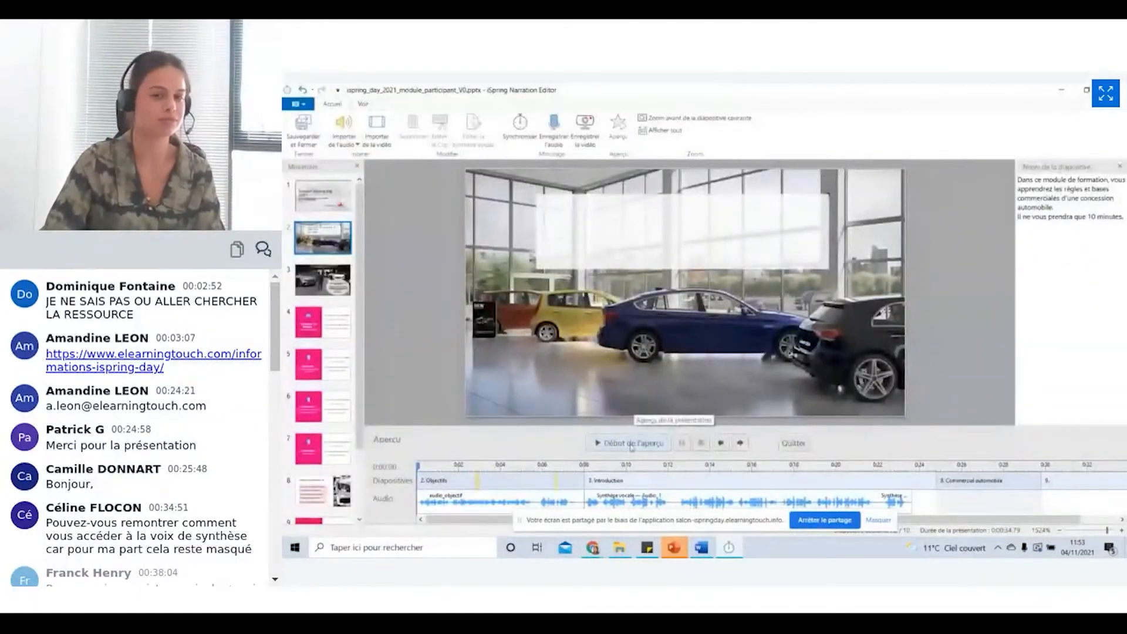
left_click(632, 444)
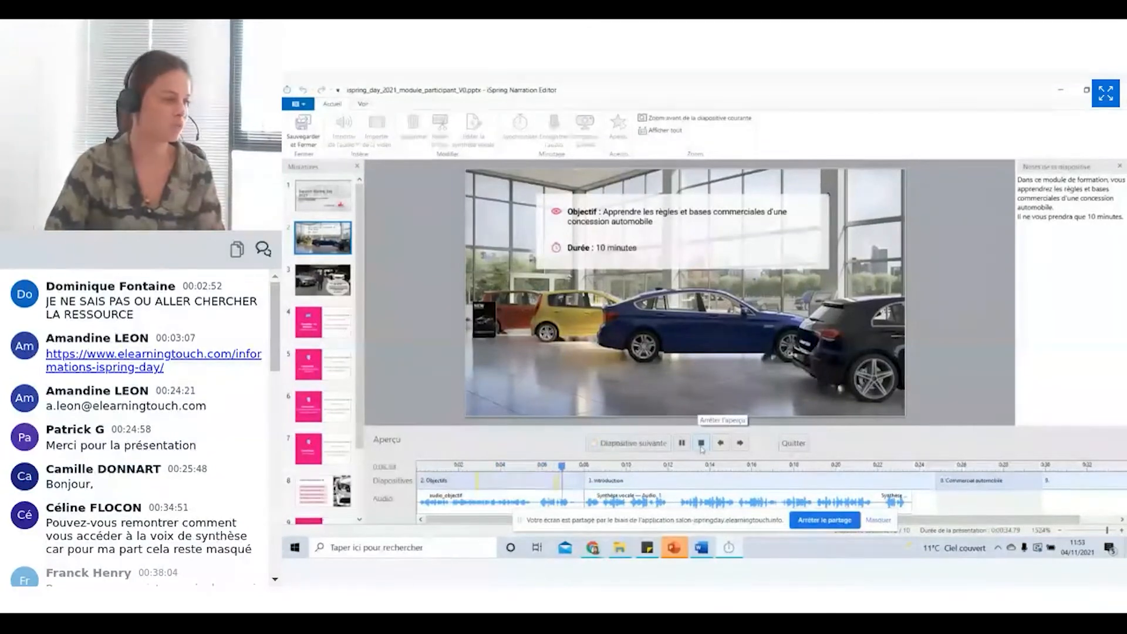
left_click(701, 445)
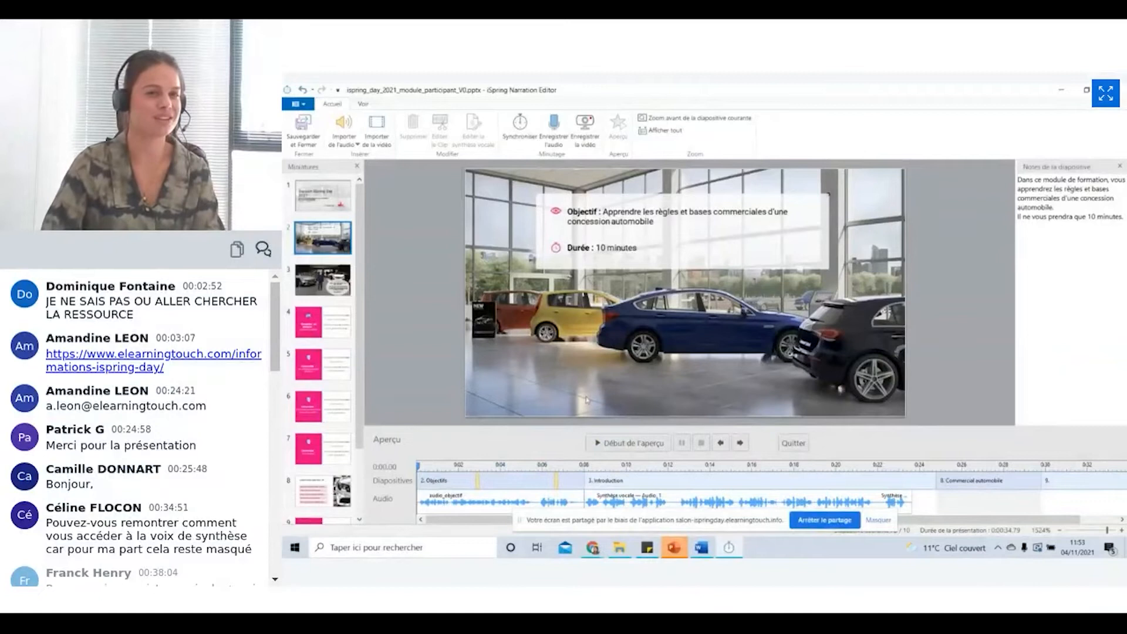
View the Commercial automobile slide on the timeline and place the time cursor at 0:22.23 on the Introduction slide
left_click(305, 139)
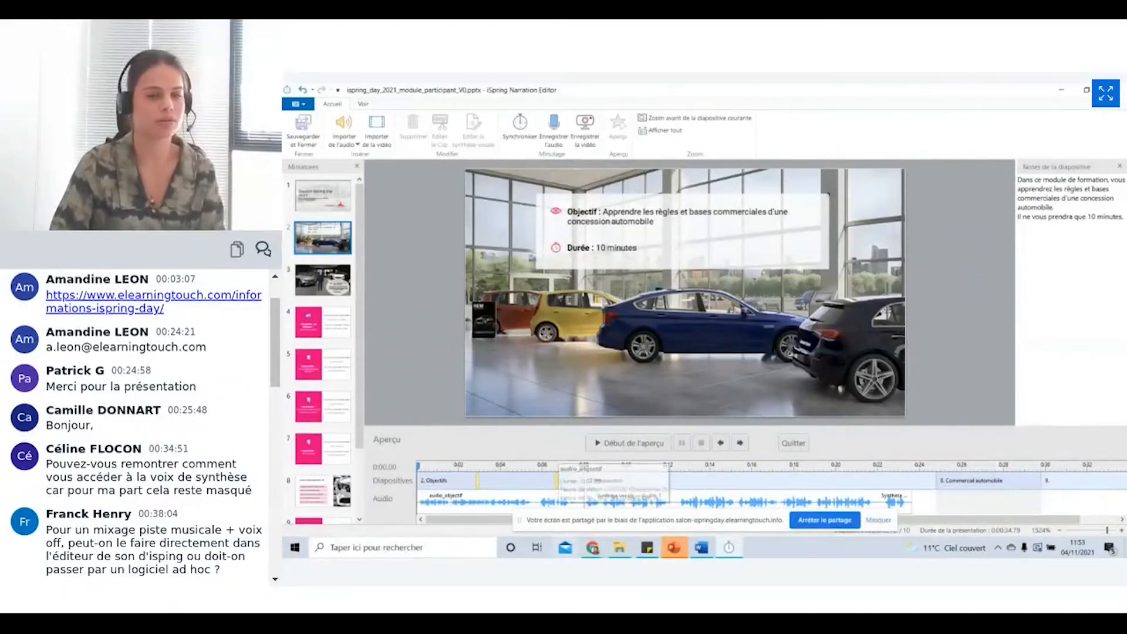
mouse_move(701, 547)
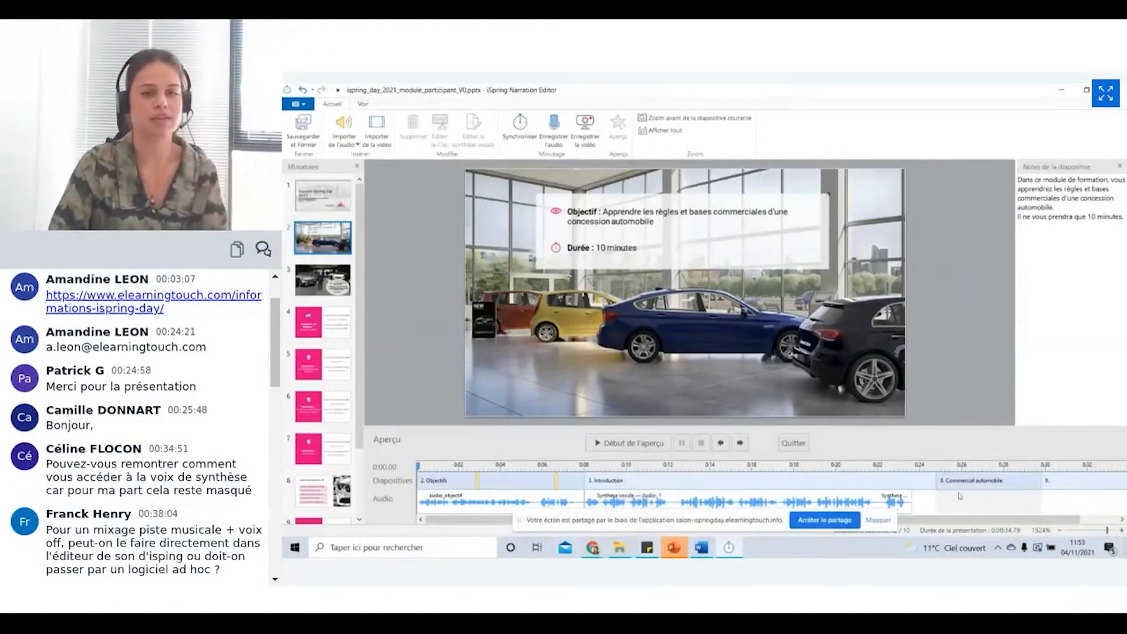
left_click(955, 498)
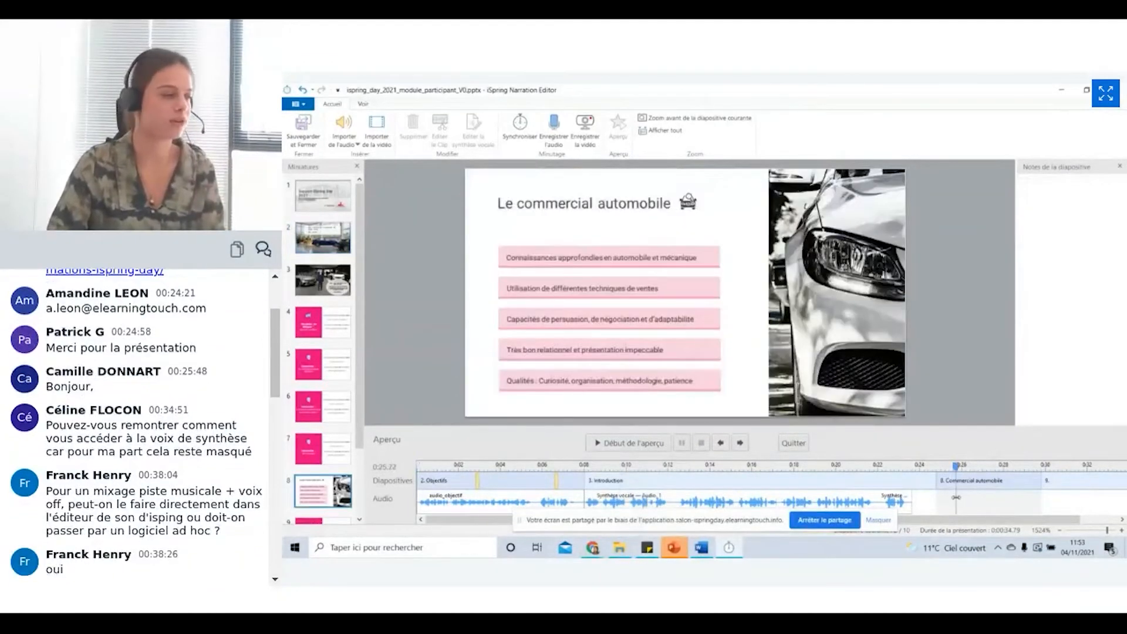
left_click(883, 467)
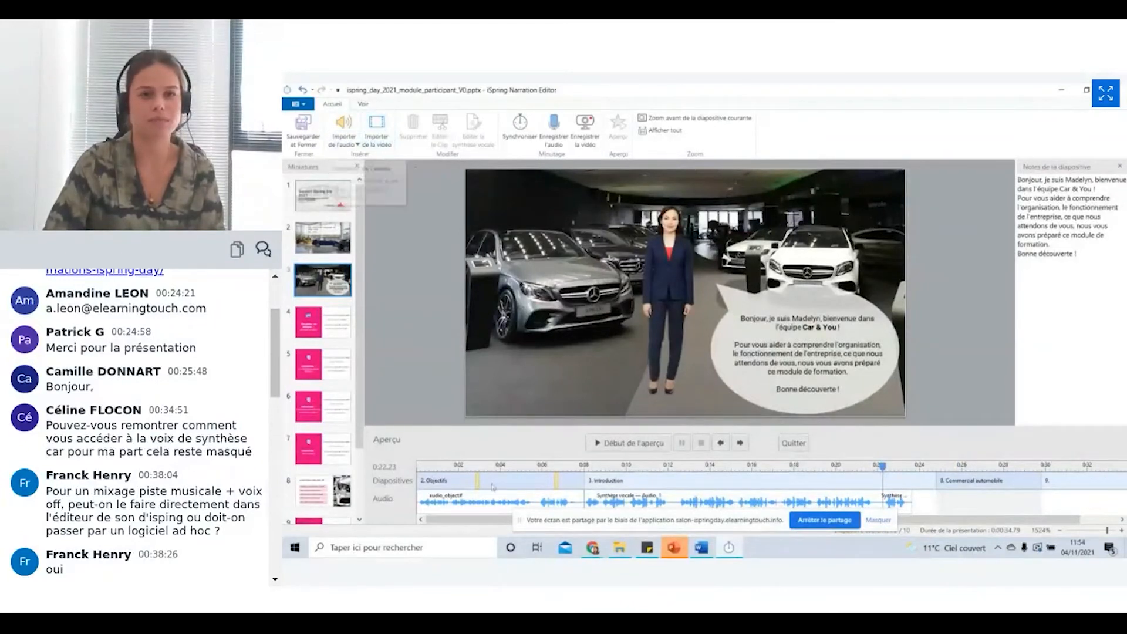
Open the audio_objectif clip of the Objectifs slide for editing, examine the available volume and fade tools, and close the audio editor
left_click(524, 492)
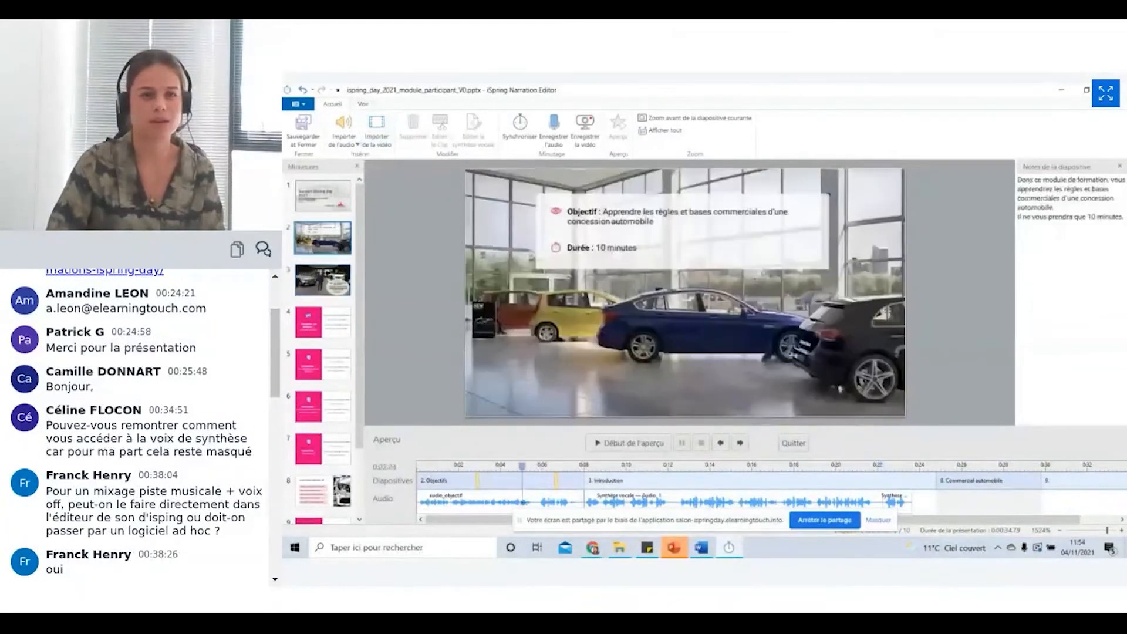
left_click(540, 505)
left_click(440, 126)
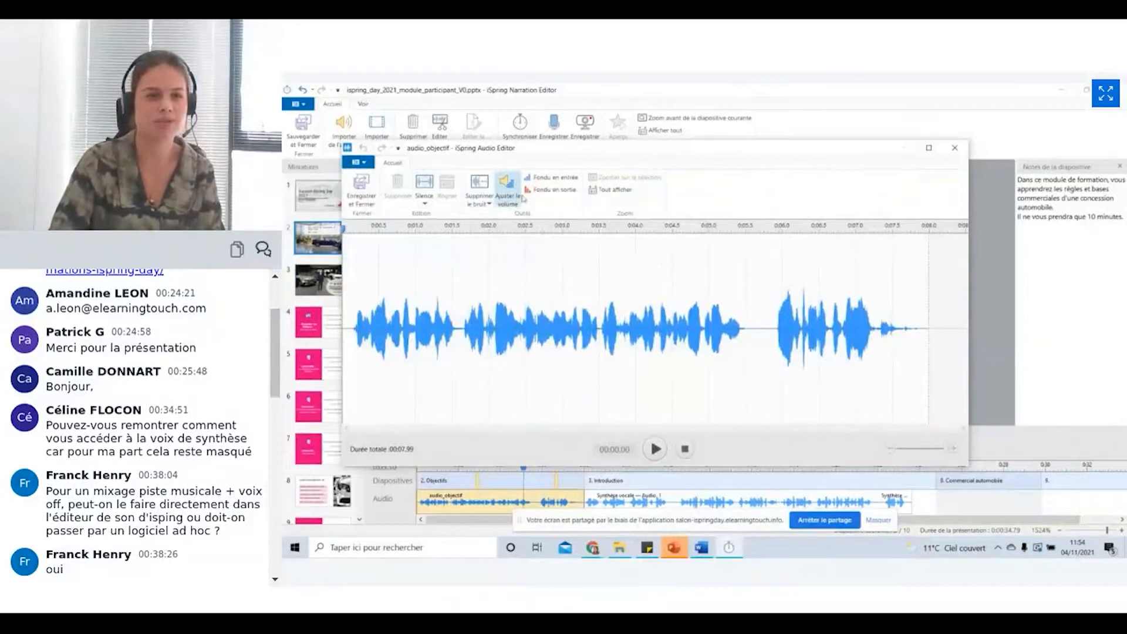
left_click(956, 149)
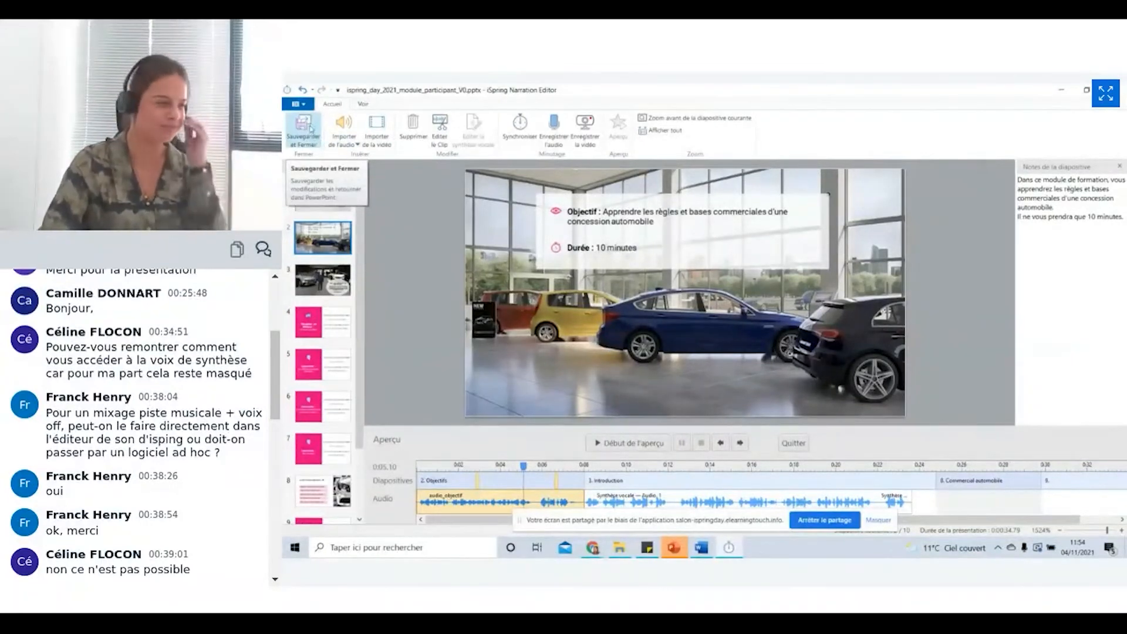
Save and close the narration, and examine the Objectif and Durée animations of the Objectifs slide in the animation list
left_click(311, 128)
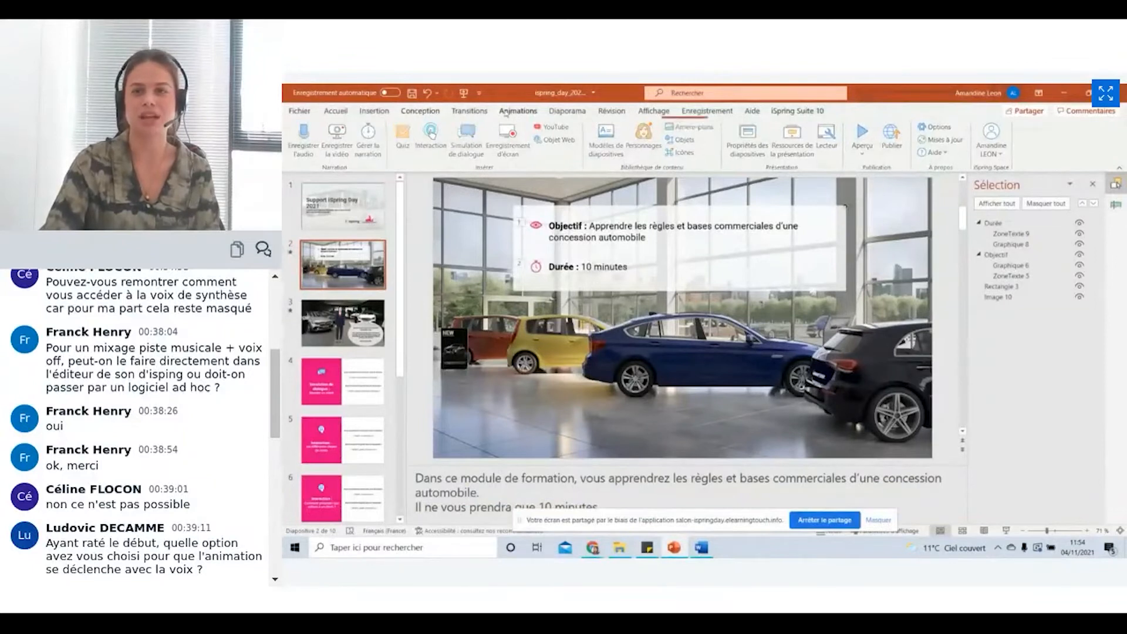
left_click(518, 111)
left_click(844, 129)
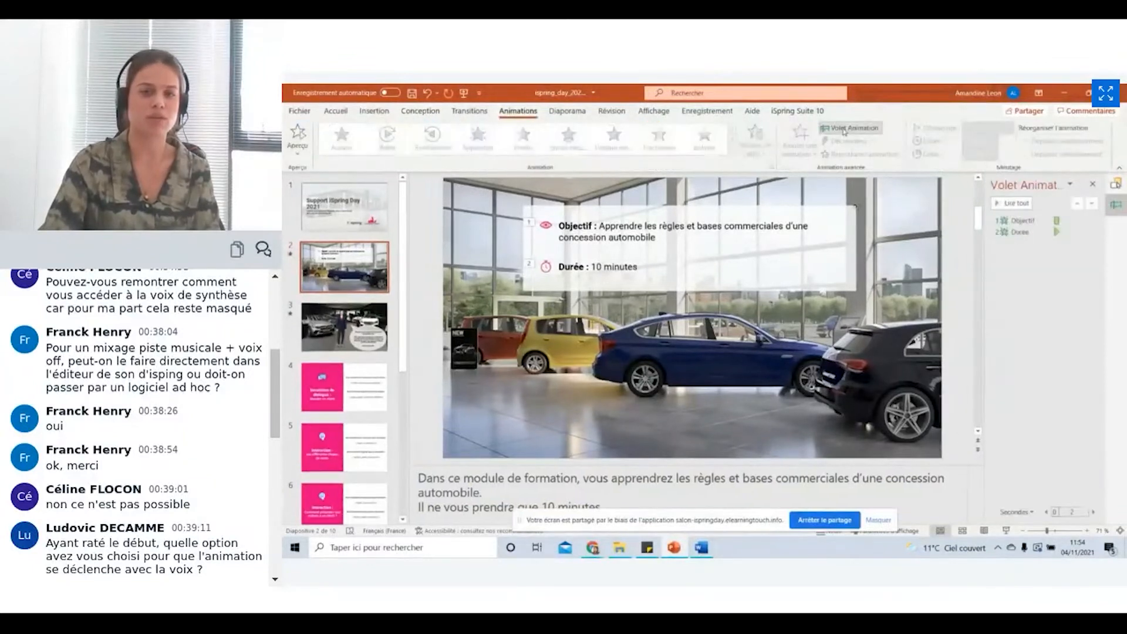
left_click(1024, 220)
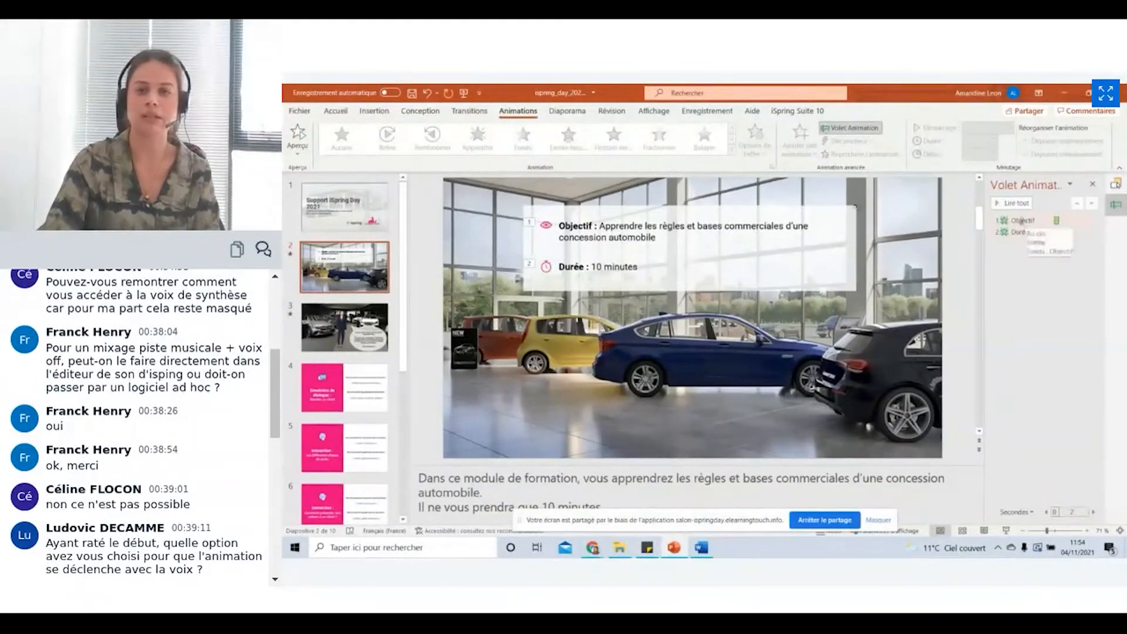
left_click(605, 267)
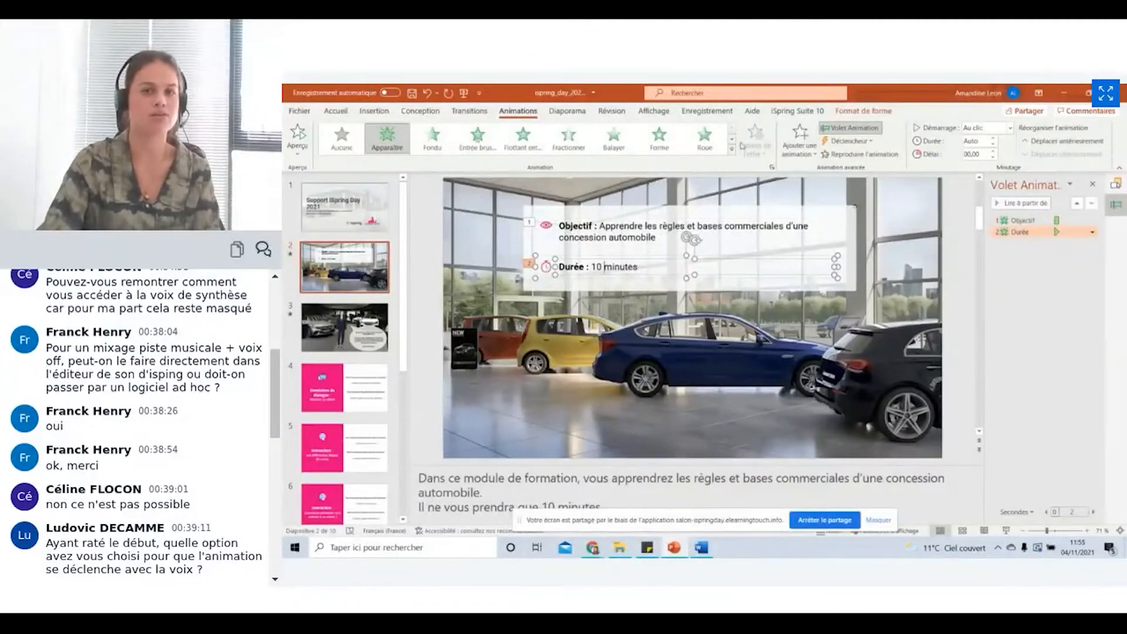
Import the player template ELT_simple.isplayer, overwriting the existing template of that name, and apply it to the presentation
left_click(799, 111)
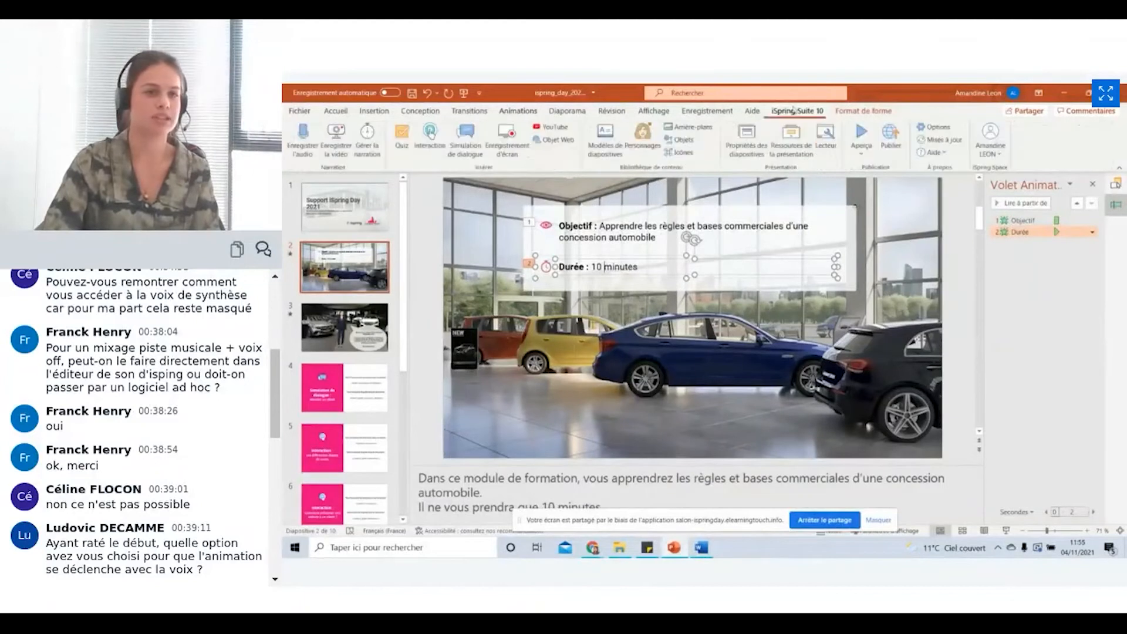
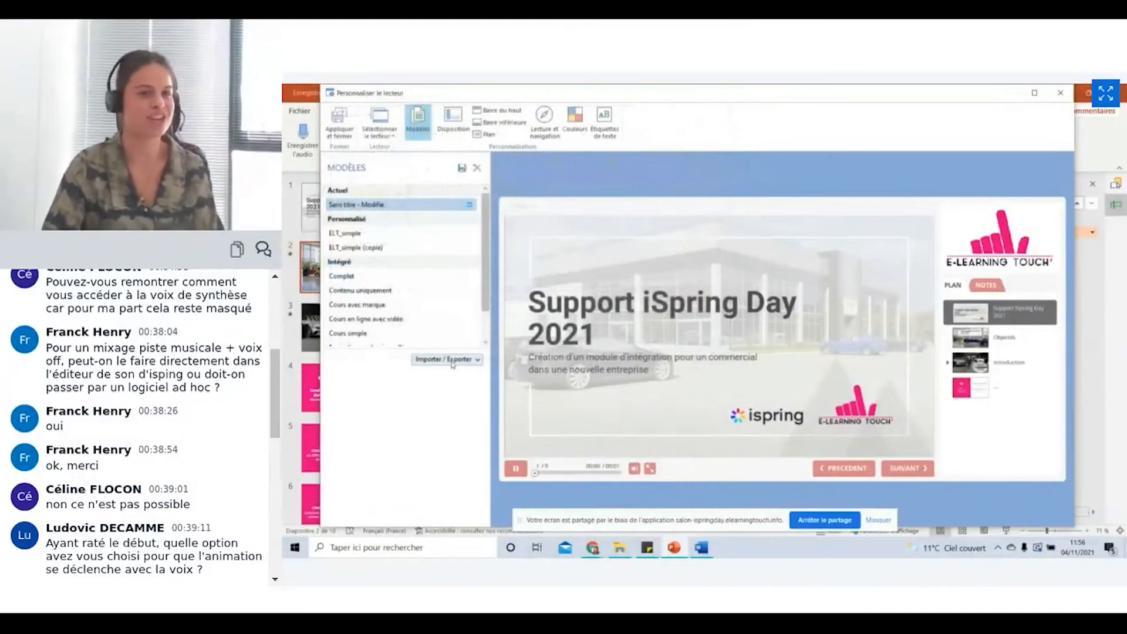
left_click(455, 371)
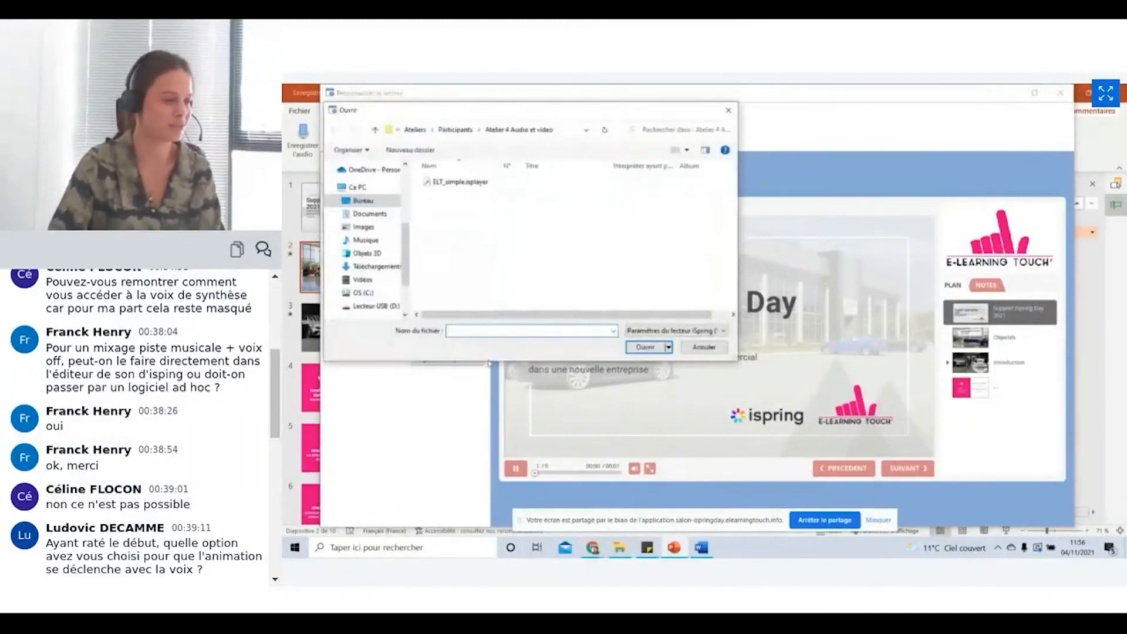
double_click(459, 183)
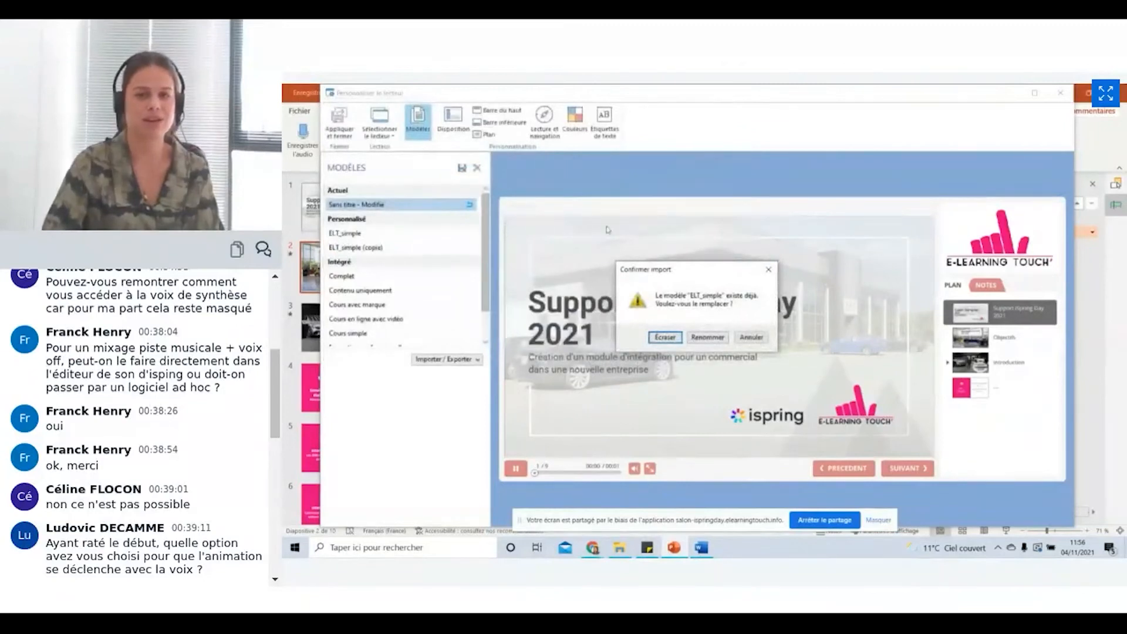
left_click(673, 336)
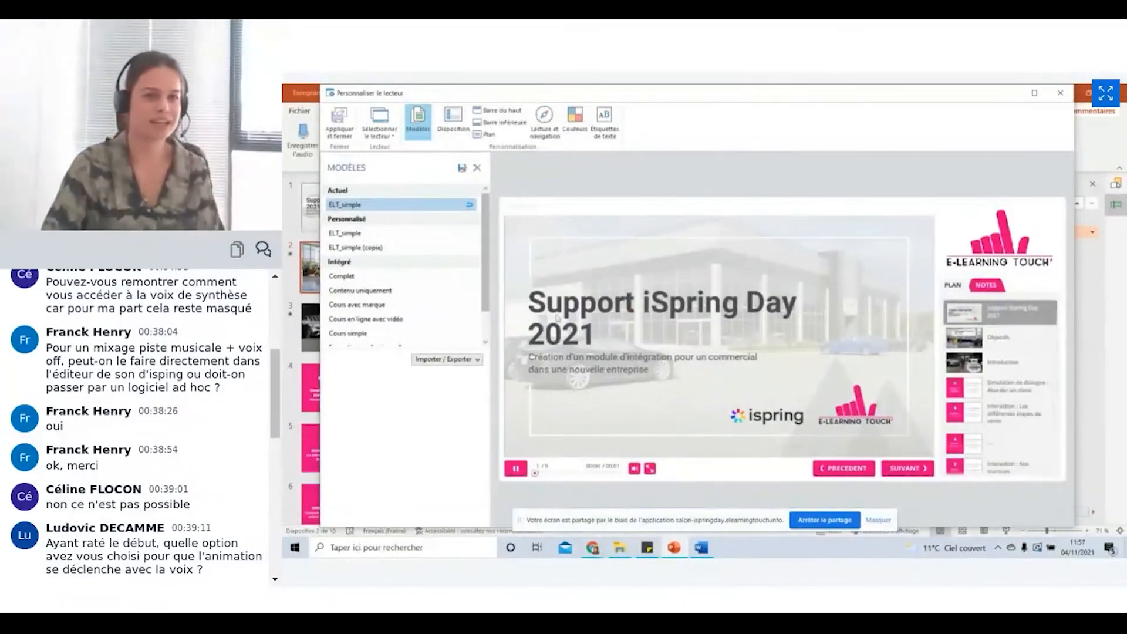
left_click(343, 122)
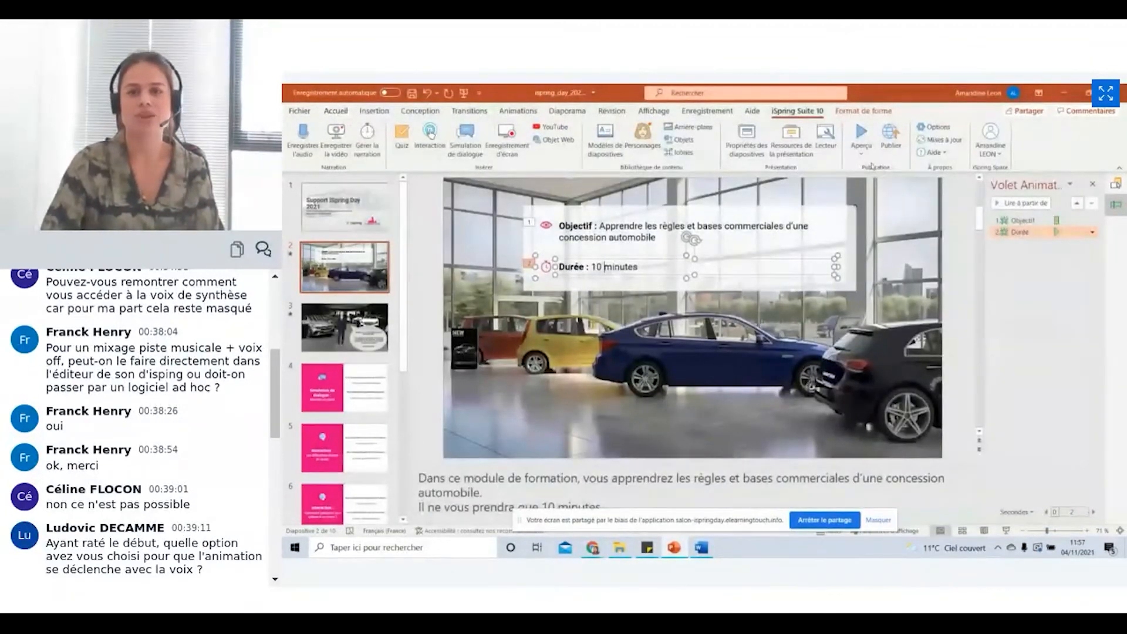
Preview the whole presentation and launch iSpring Suite 10 by searching the computer for "ispring"
left_click(859, 134)
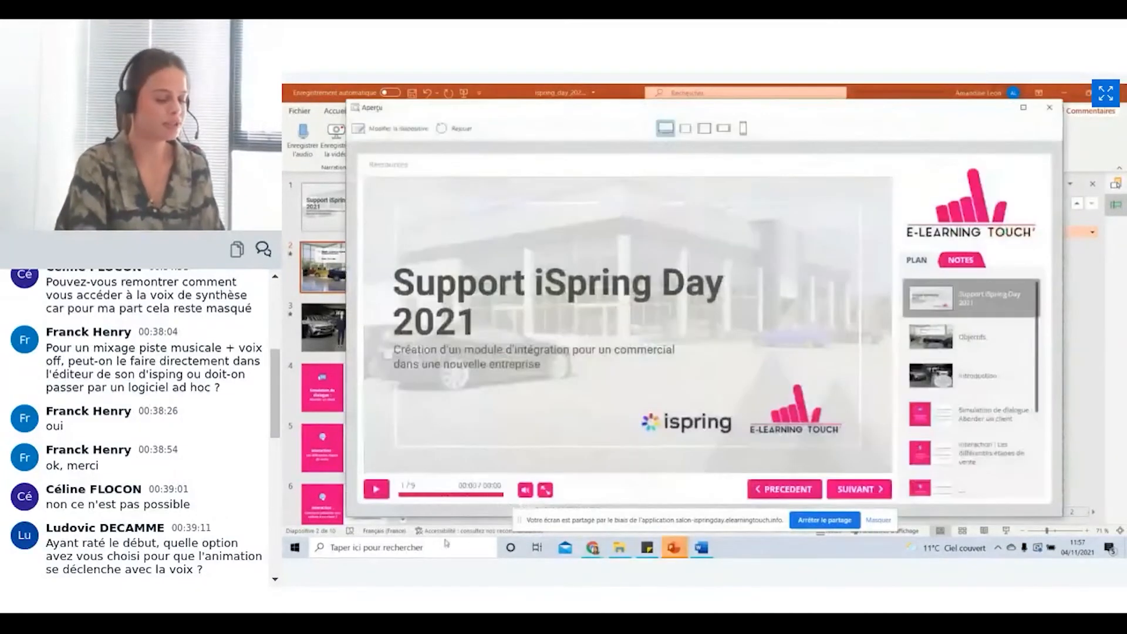
left_click(429, 538)
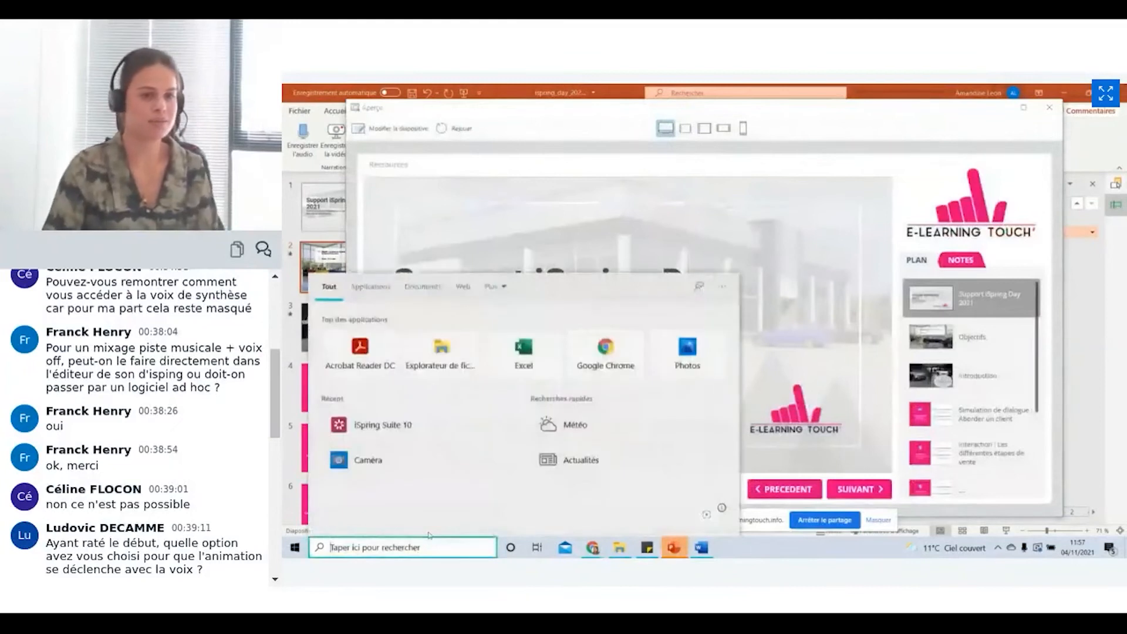
type("ispring")
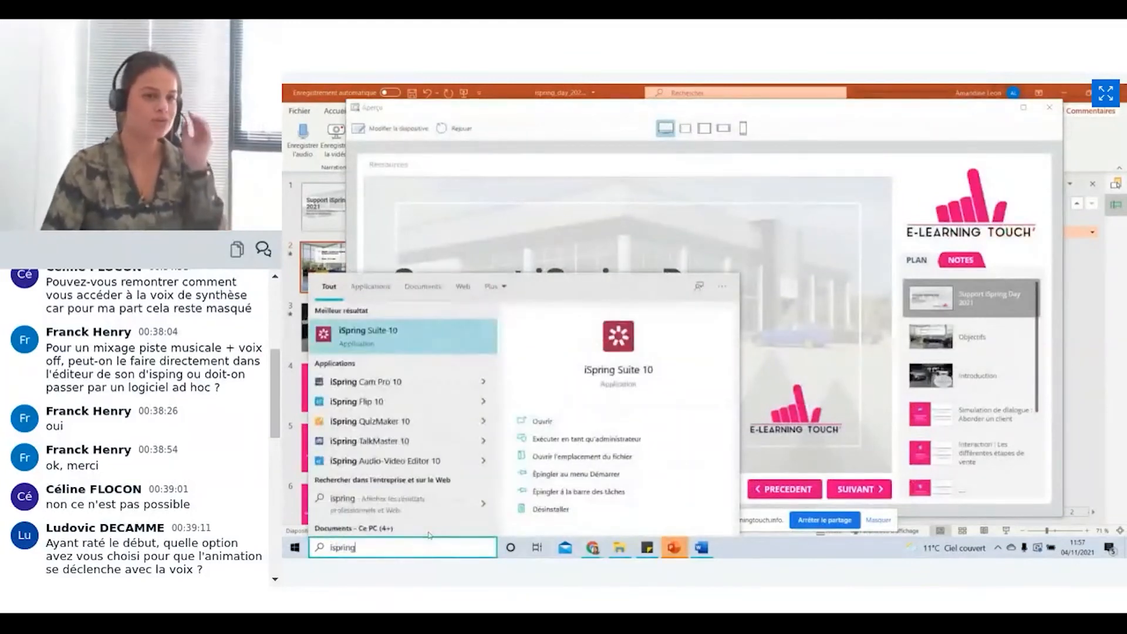
left_click(399, 334)
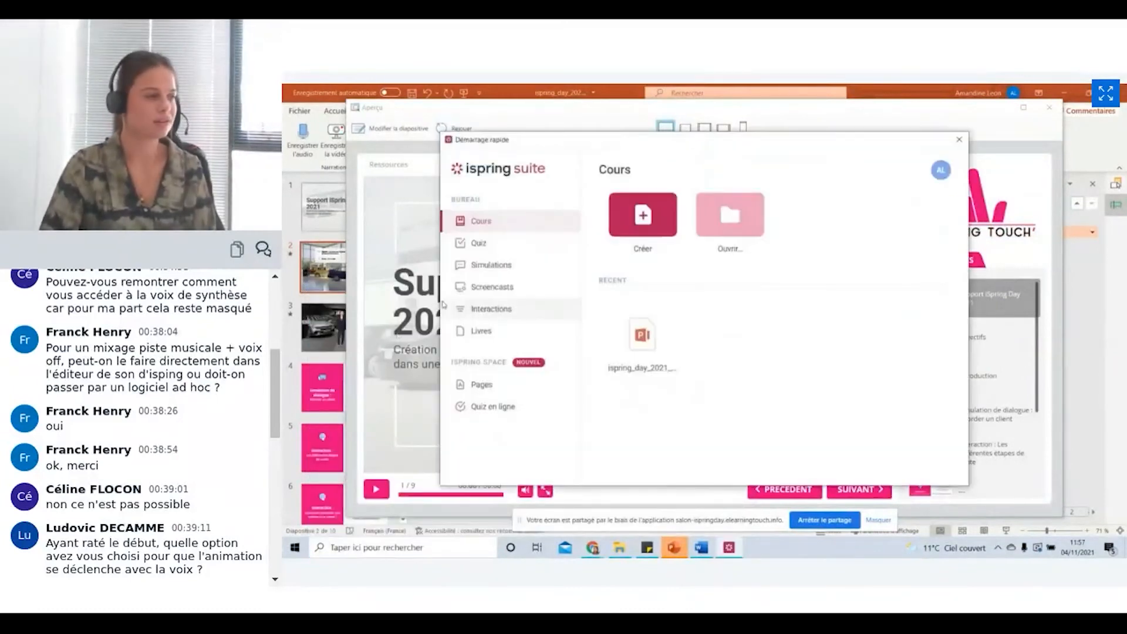
Open the Screencasts section, move the quick-start window over the preview, and set up a new screencast recording
left_click(502, 291)
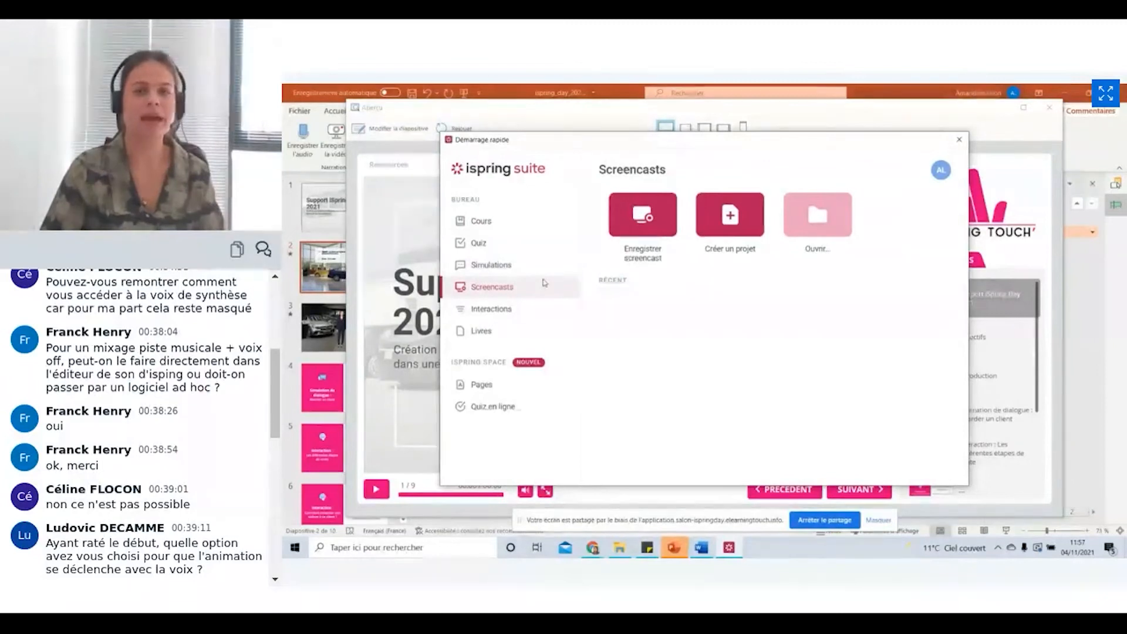
mouse_move(648, 149)
left_mouse_down()
mouse_move(568, 375)
mouse_move(624, 124)
mouse_move(650, 142)
left_mouse_up()
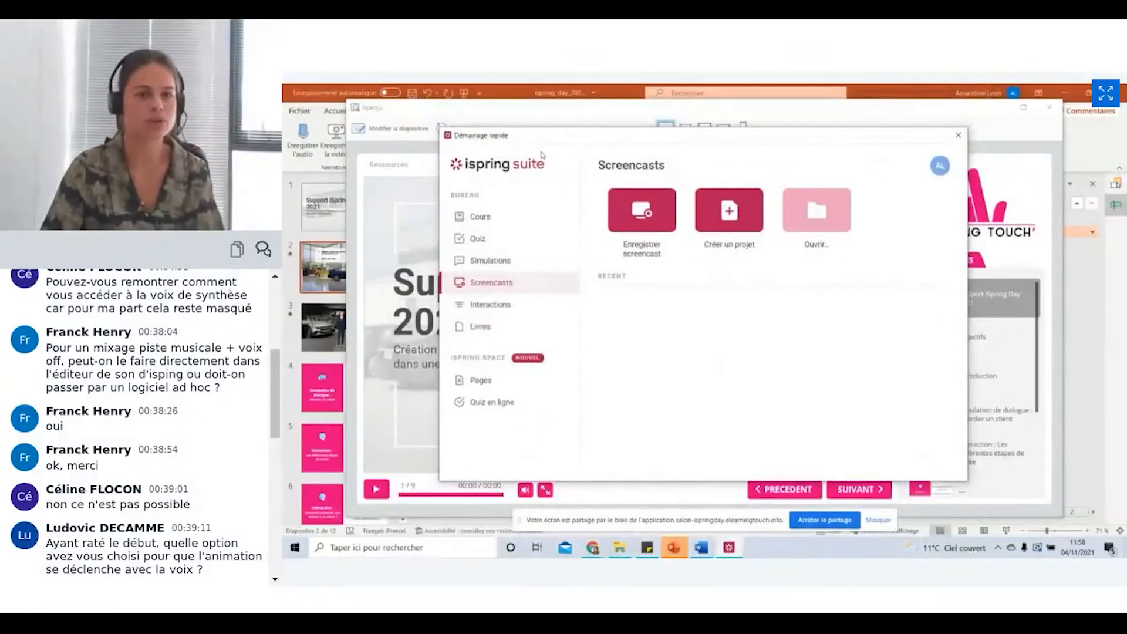
left_click_drag(549, 142, 525, 187)
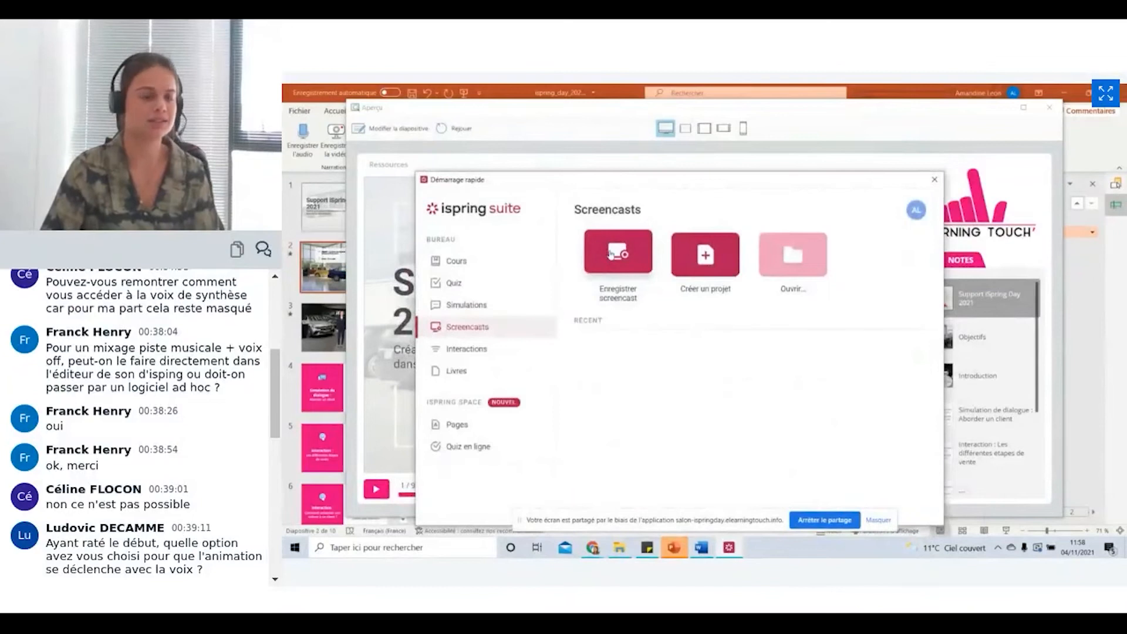
left_click(610, 253)
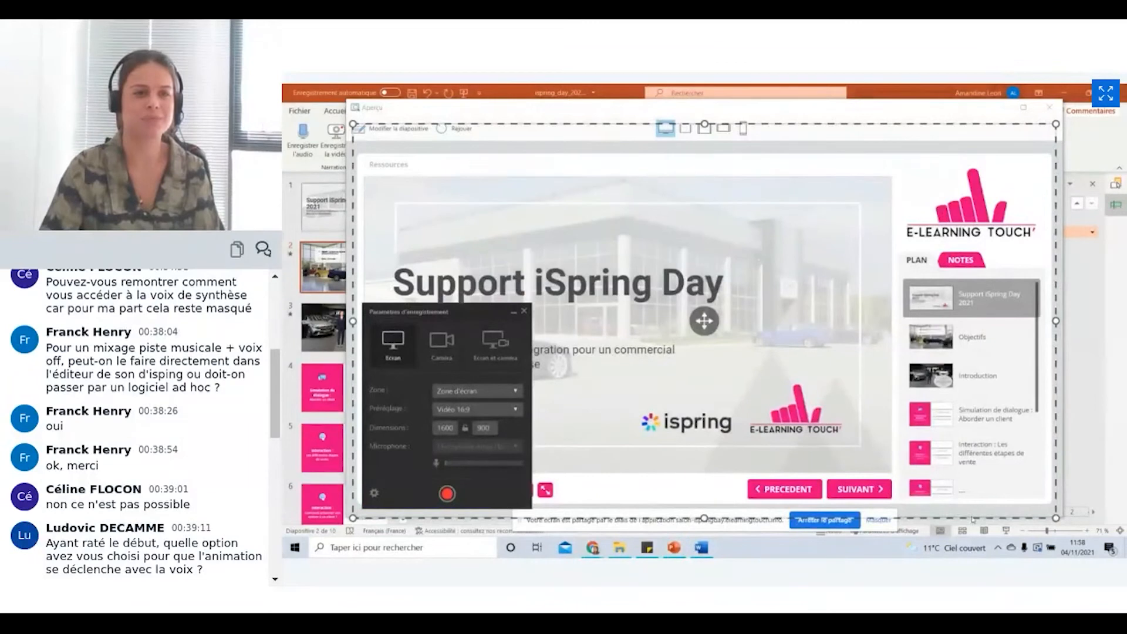
Fit the recording area to the preview player at about 1626 × 840 px and start the screen recording
mouse_move(353, 124)
left_mouse_down()
mouse_move(314, 261)
mouse_move(321, 372)
mouse_move(324, 186)
mouse_move(675, 120)
mouse_move(517, 120)
mouse_move(285, 224)
mouse_move(351, 168)
mouse_move(347, 141)
left_mouse_up()
left_click_drag(1055, 141, 1062, 141)
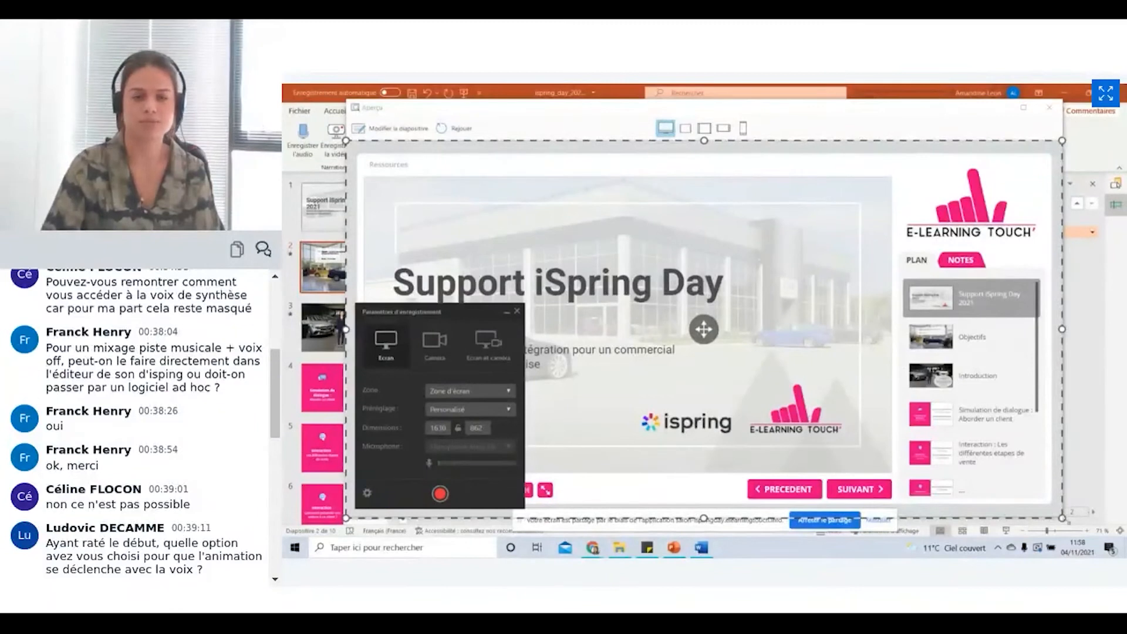
left_click_drag(1061, 518, 1060, 508)
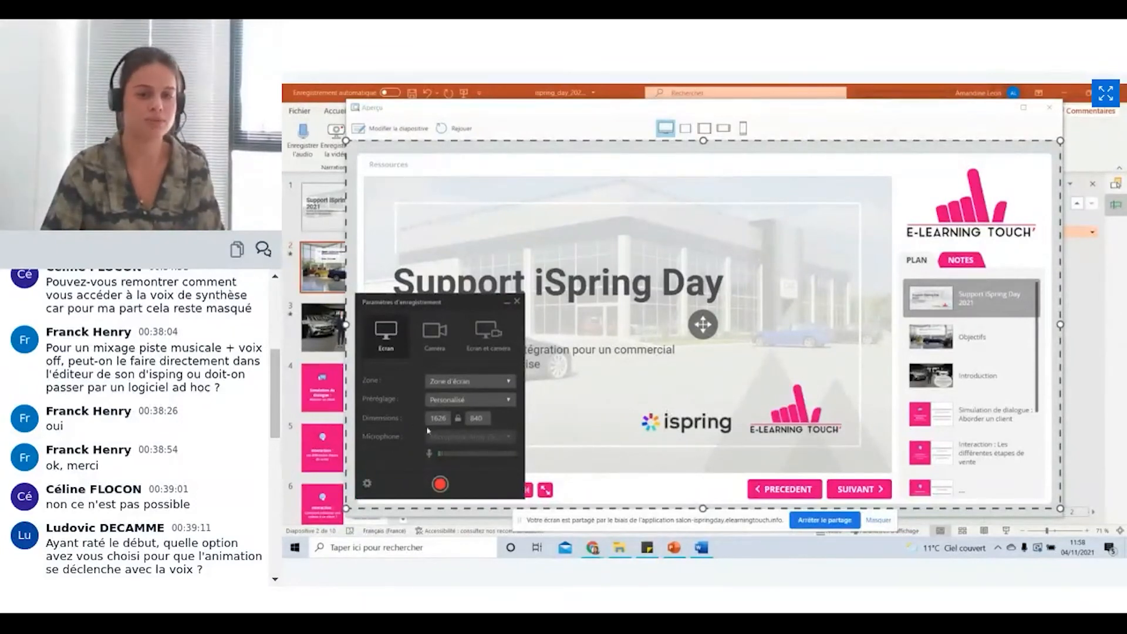
left_click(440, 485)
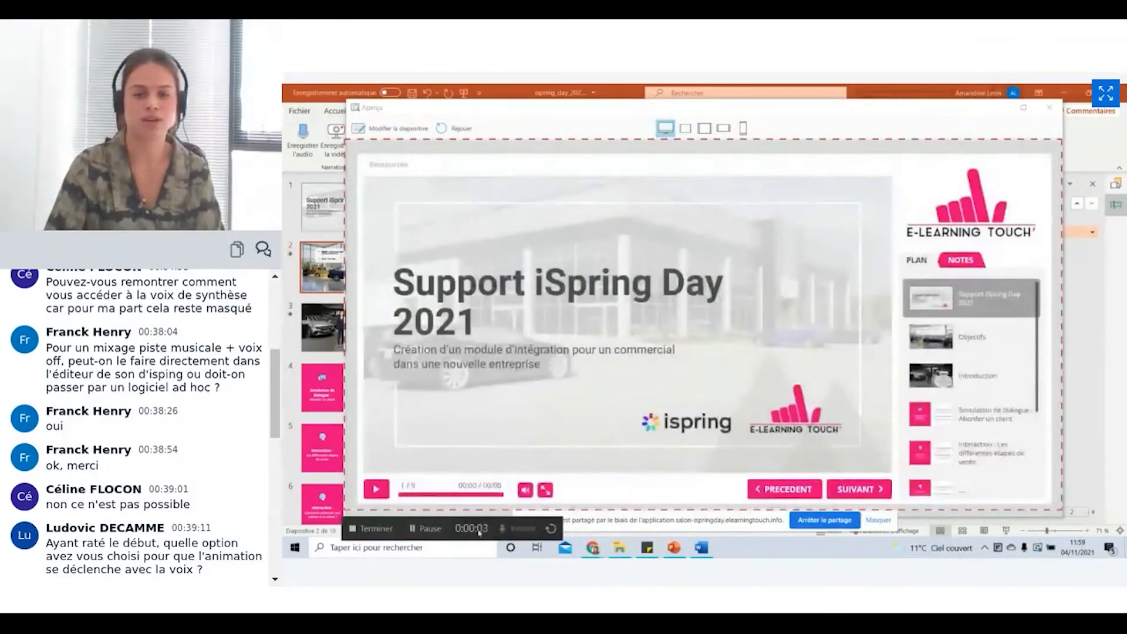
Record a player demonstration that advances one slide, pauses playback, adjusts the volume to maximum and returns to the first slide; finish the recording
left_click(840, 491)
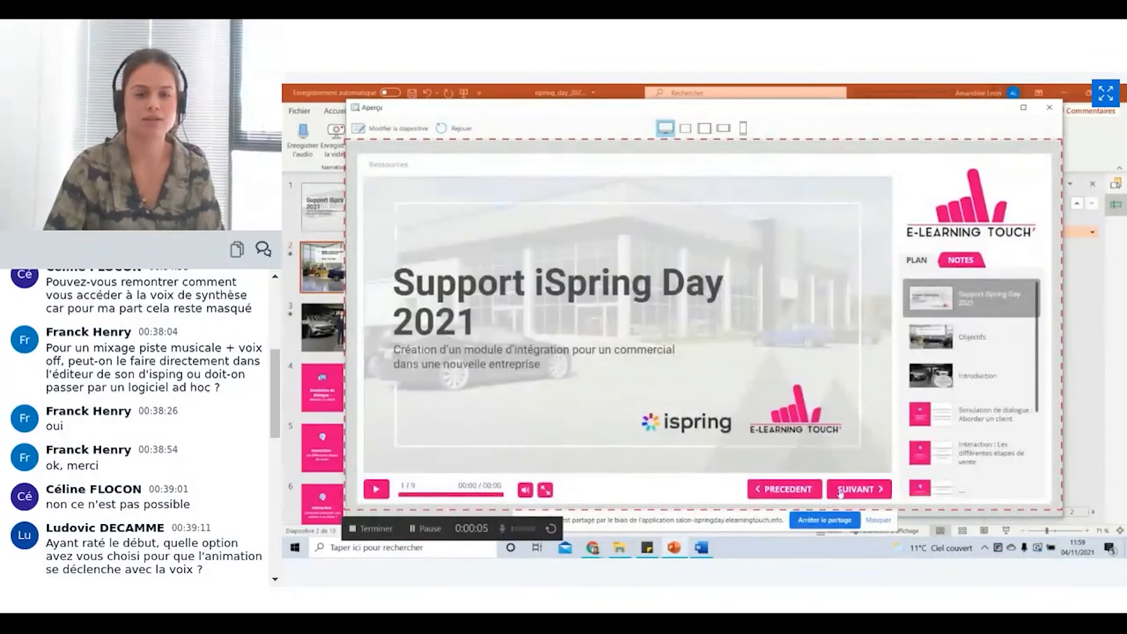
left_click(378, 489)
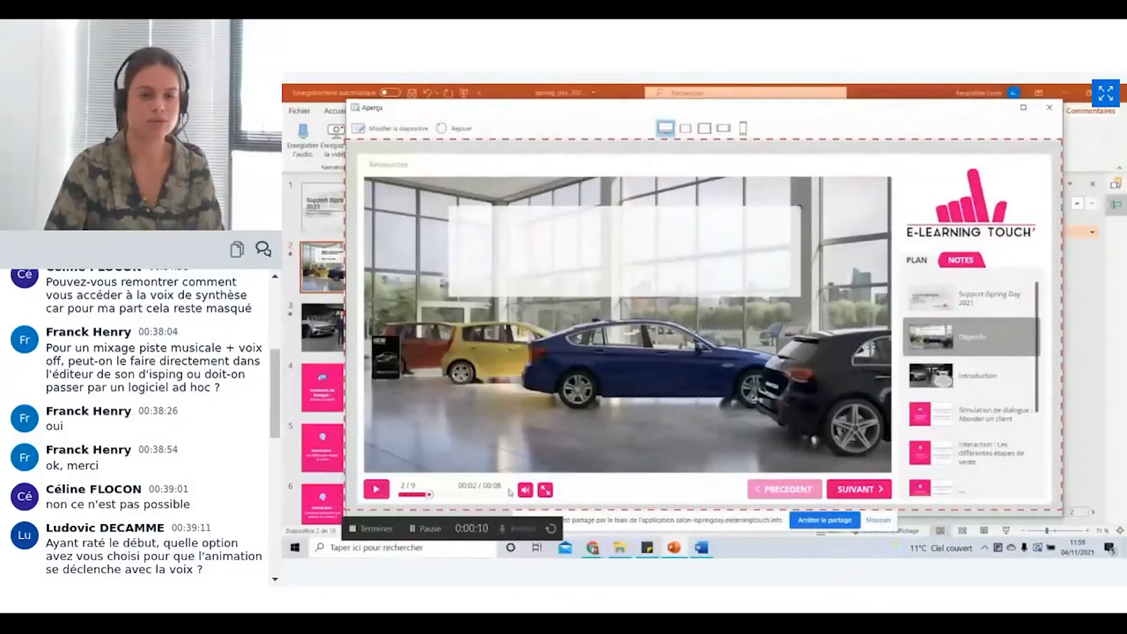
mouse_move(525, 489)
left_click(526, 457)
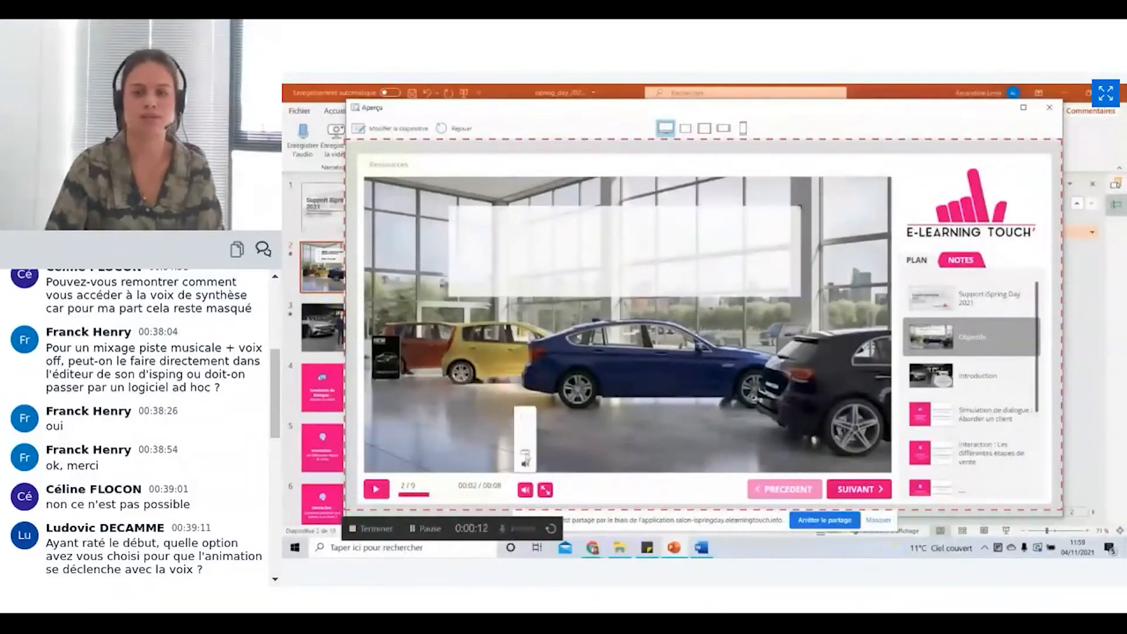
left_click_drag(526, 460, 525, 410)
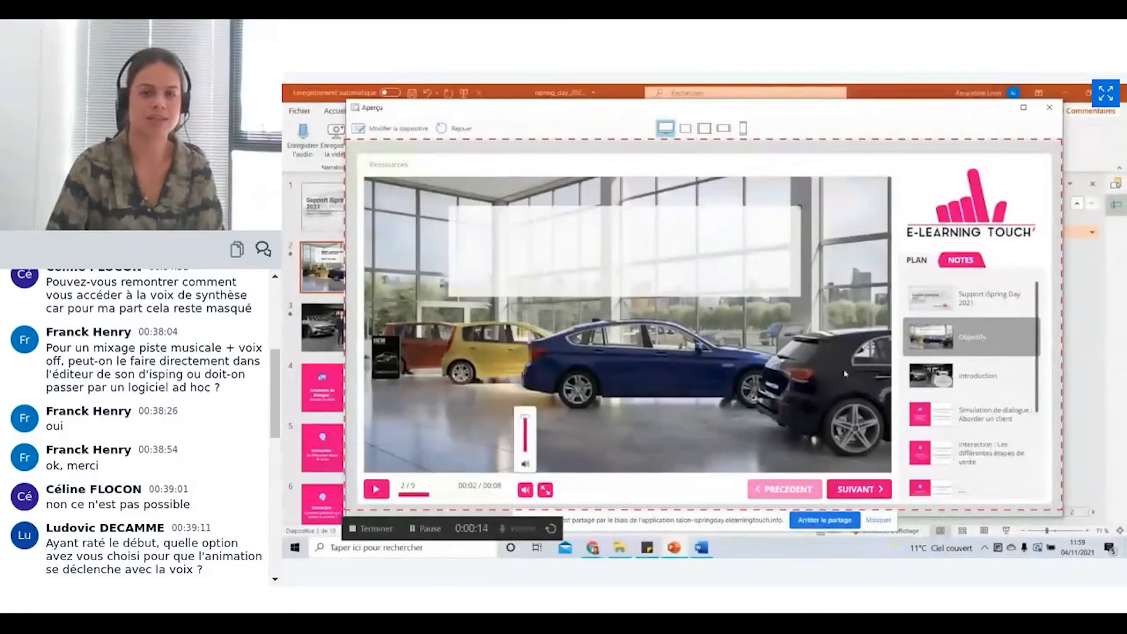
left_click(926, 298)
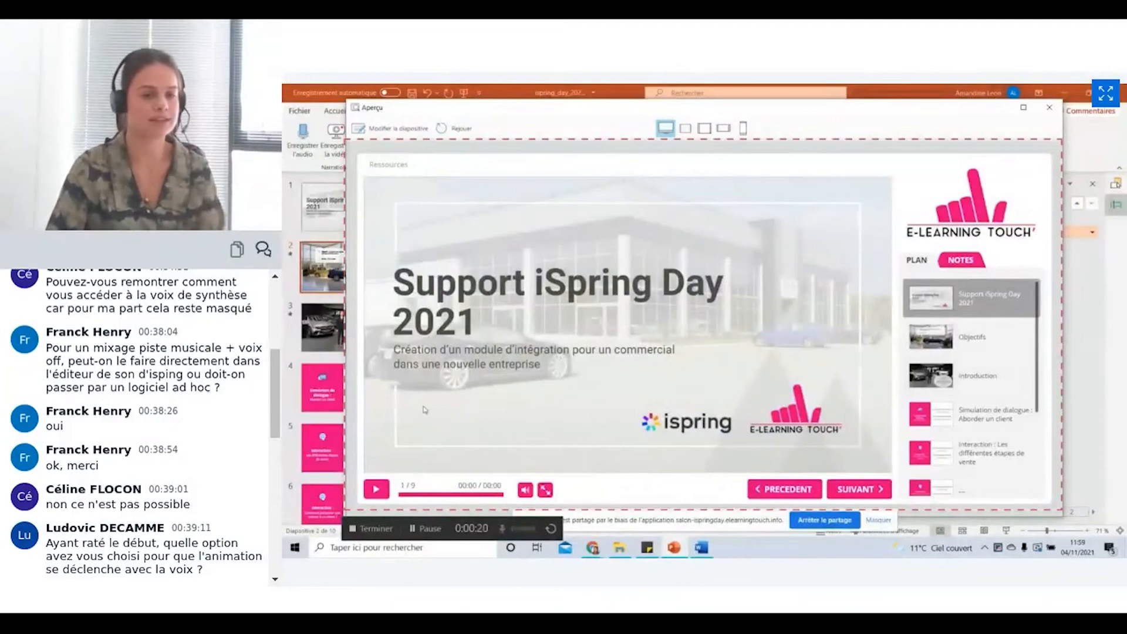
left_click(369, 529)
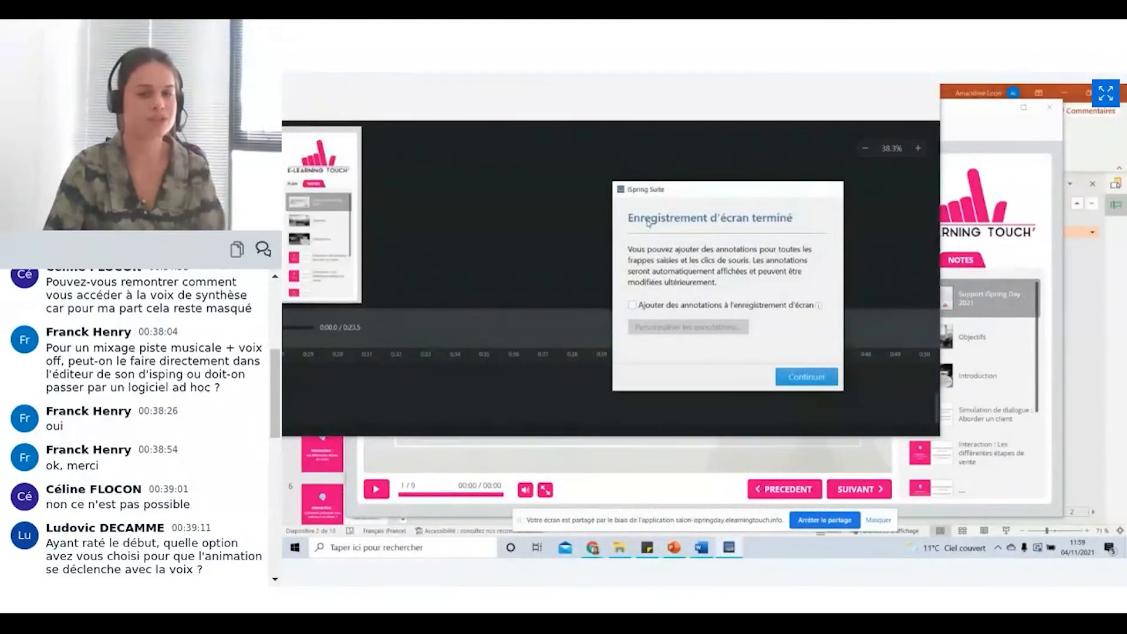
Add annotations to the finished screen recording, maximise the new project and check the first annotation at about 4.5 s
left_click(633, 306)
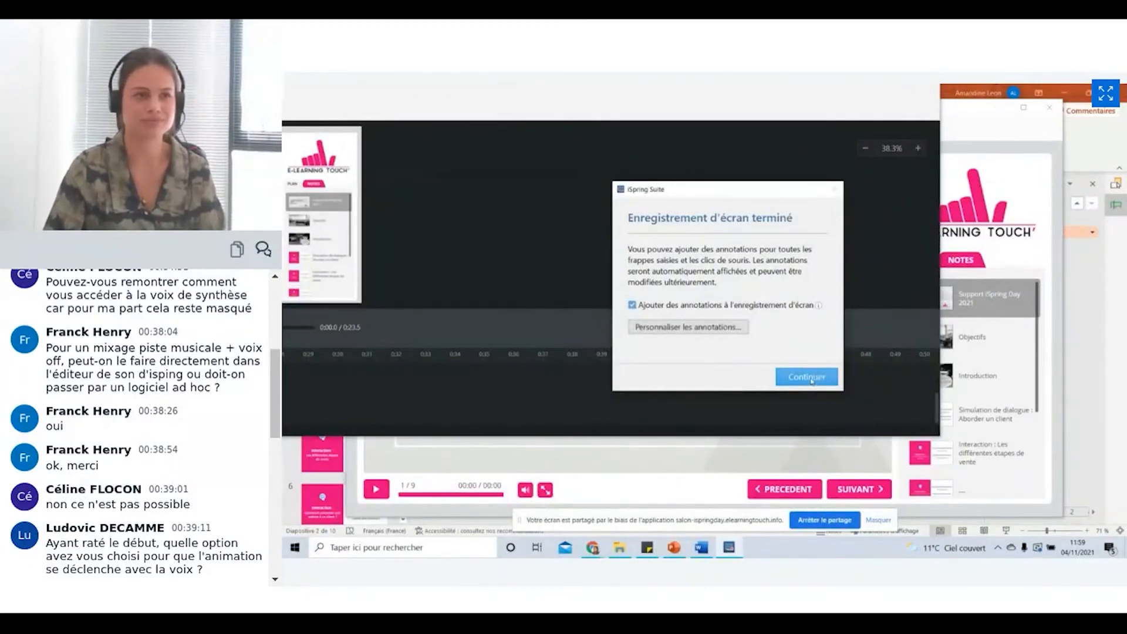
left_click(812, 381)
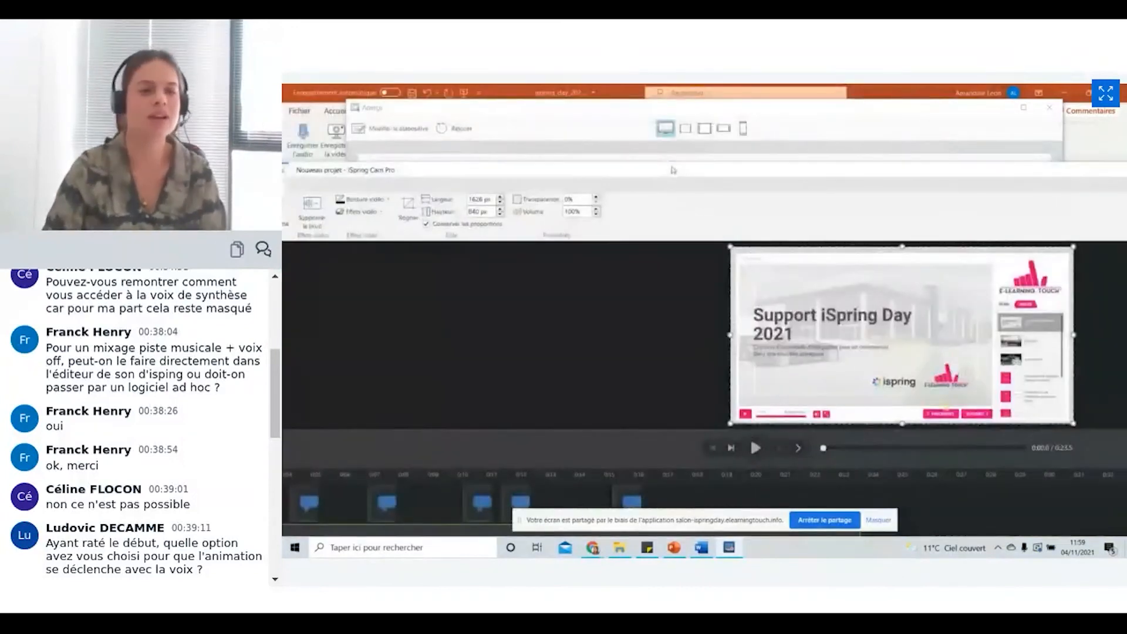
double_click(674, 170)
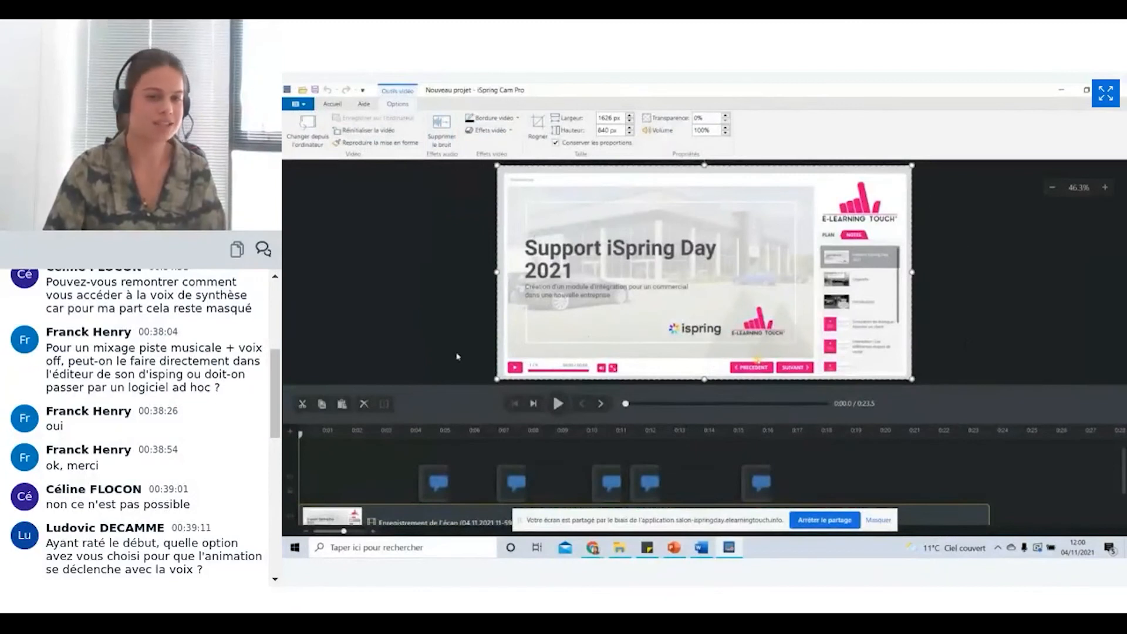
left_click(432, 434)
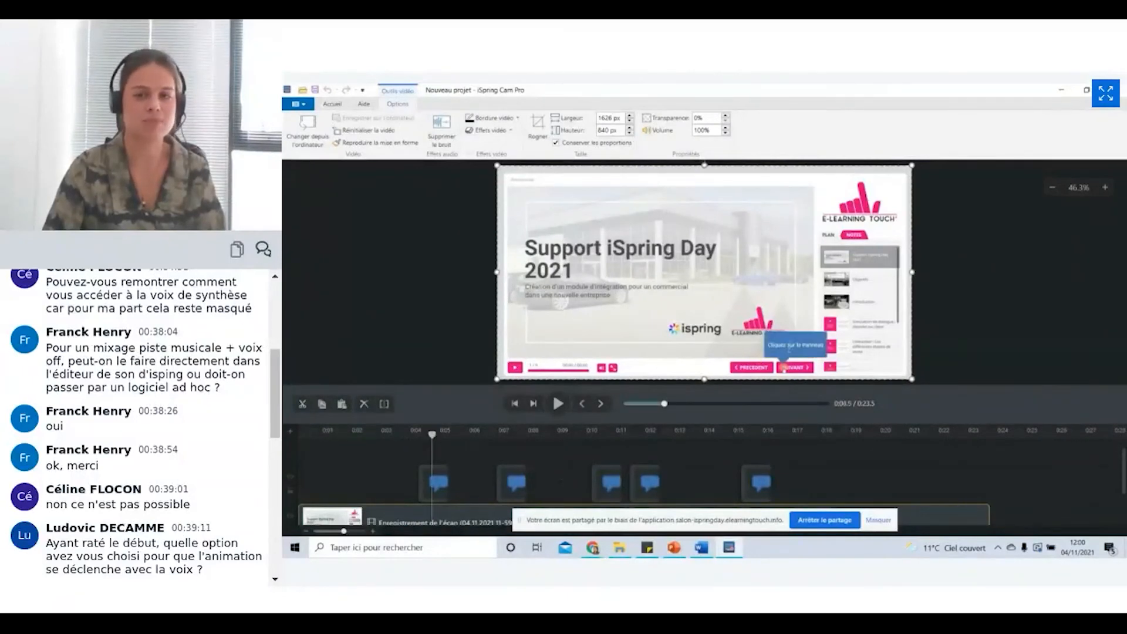